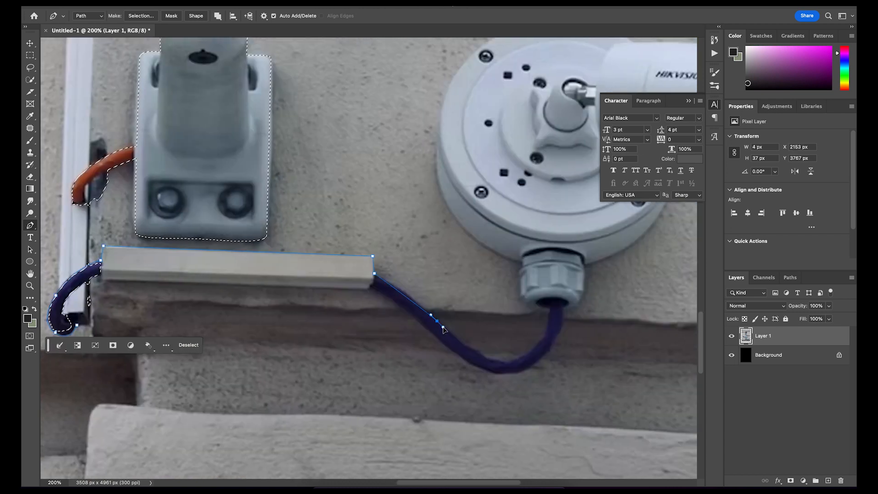
Continue the pen path around the outer edge and upper curve of the round camera base
scroll(521, 284, right, 4)
drag(336, 213, 345, 115)
drag(533, 117, 627, 168)
scroll(458, 229, right, 5)
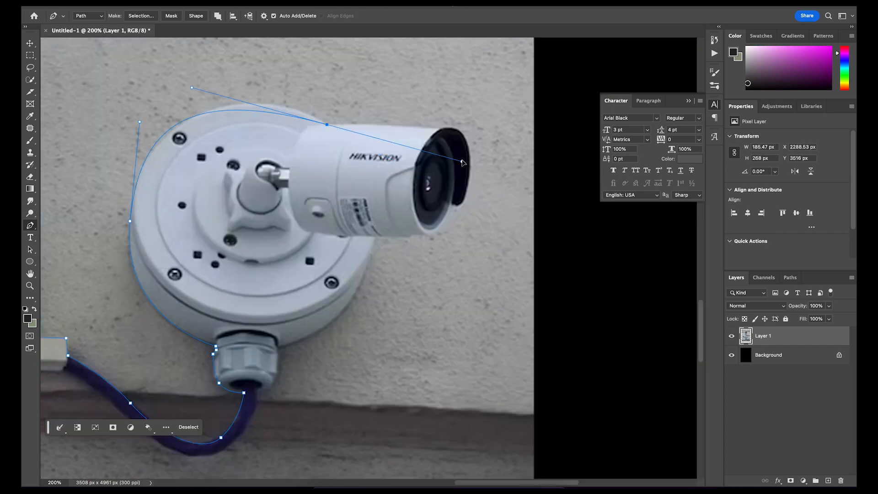
Continue the pen path around the camera barrel, the base's lower edge and the cable gland, back toward the cable
drag(466, 139, 471, 215)
key(super+z)
click(439, 128)
click(451, 203)
drag(422, 233, 396, 232)
click(375, 238)
drag(278, 348, 238, 362)
drag(257, 393, 229, 398)
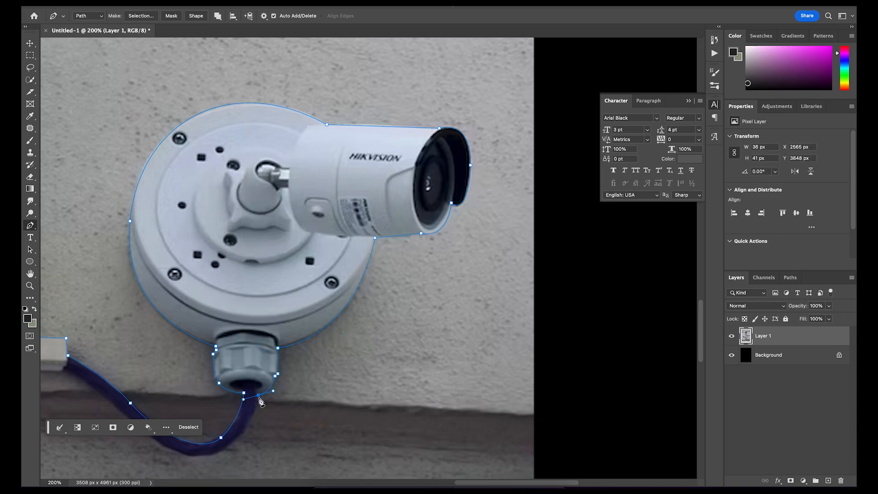
scroll(275, 275, left, 5)
click(323, 349)
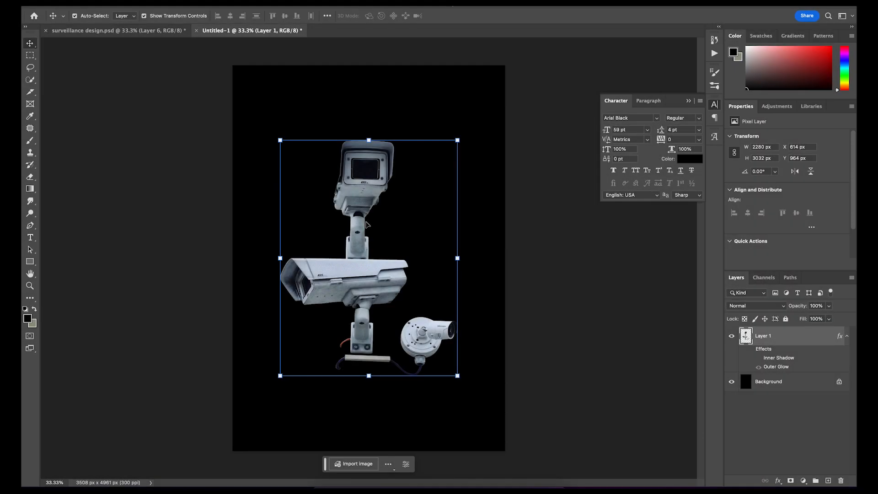
Scale the camera cut-out to about 3053 × 4060 px and position it near the middle of the canvas
drag(369, 378, 369, 431)
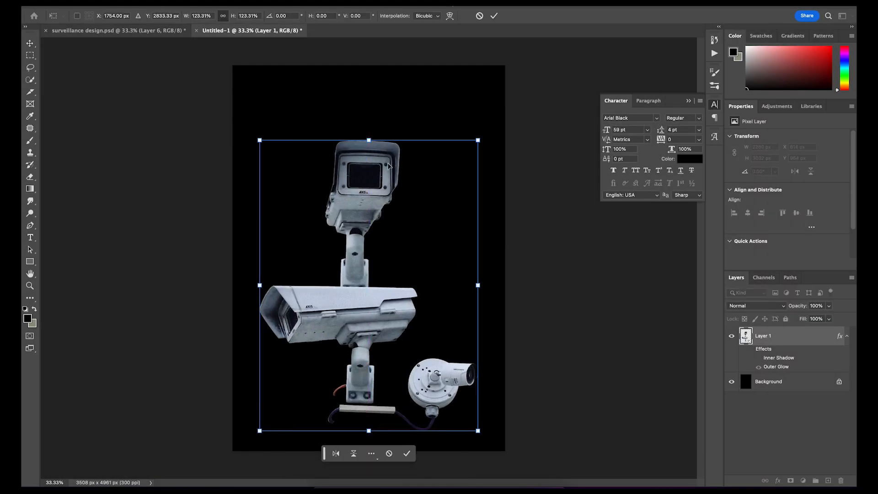
drag(376, 138, 375, 113)
click(495, 16)
drag(356, 177, 356, 165)
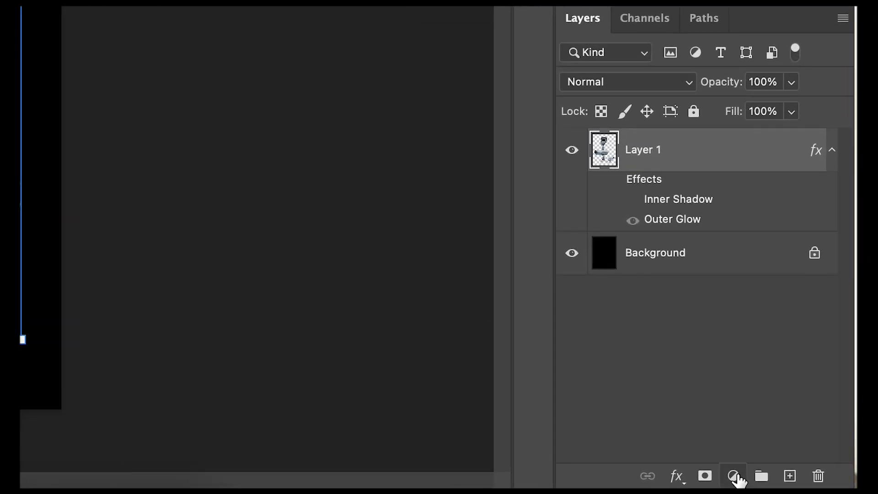
Add a Threshold adjustment layer above the camera layer with a level of 104
click(733, 476)
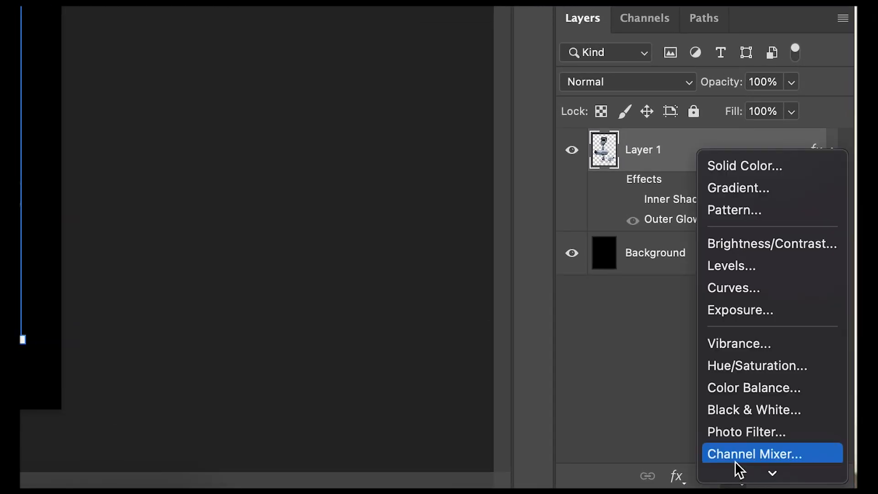
scroll(755, 429, down, 1)
click(750, 423)
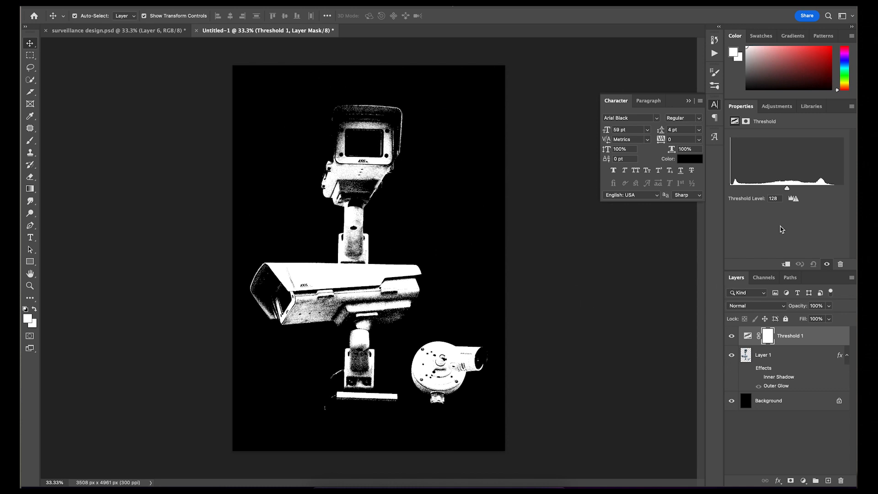
drag(787, 188, 776, 189)
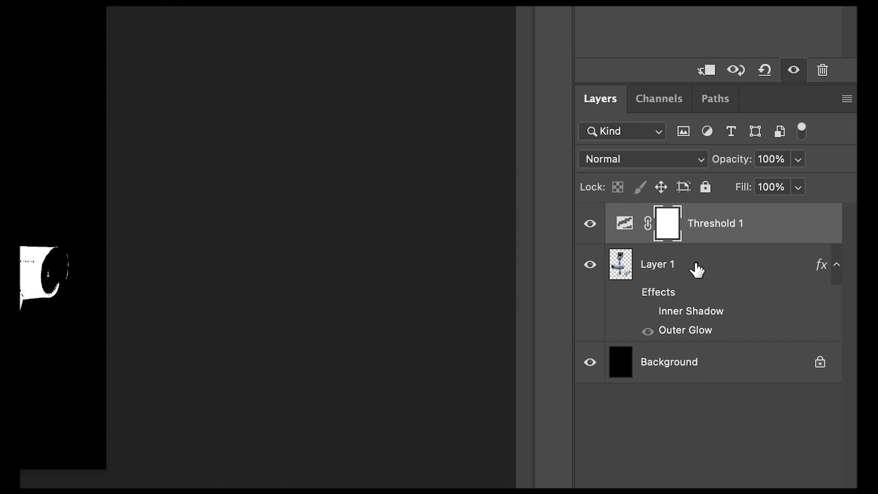
Stamp Layer 1 and Threshold 1 into a merged layer and select its white areas with Color Range
shift+click(697, 269)
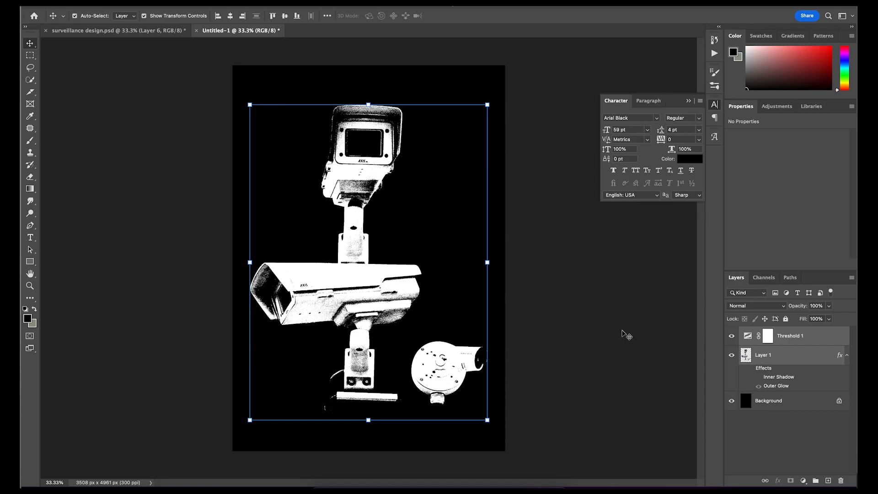
key(ctrl+alt+e)
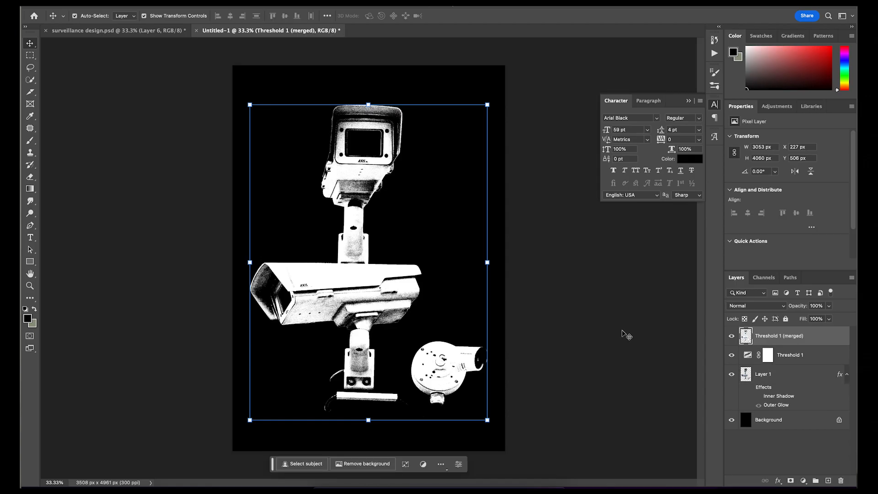
click(208, 1)
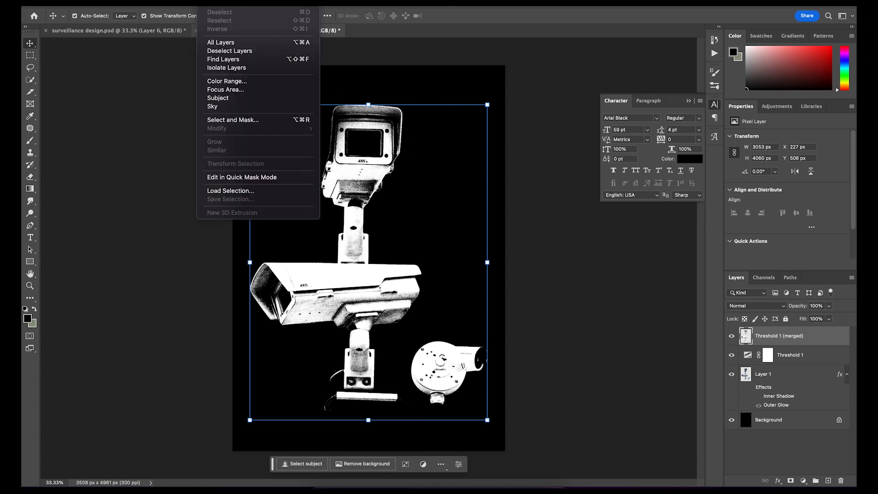
click(227, 82)
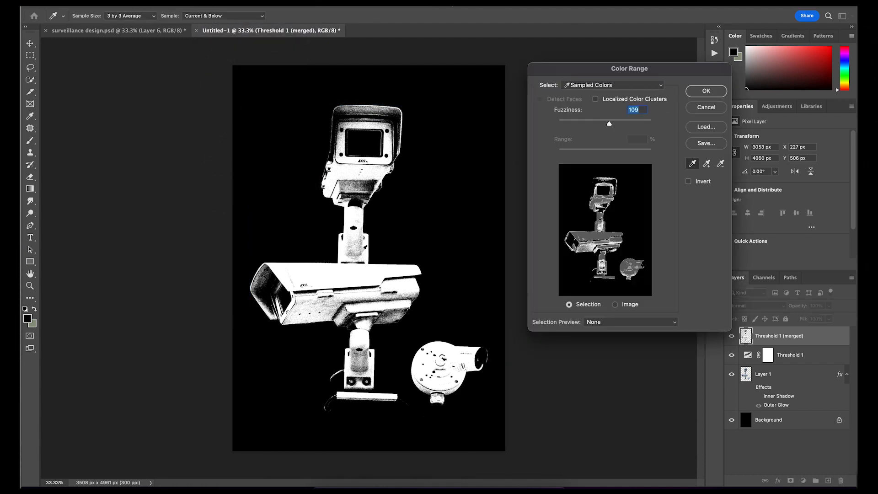
click(706, 90)
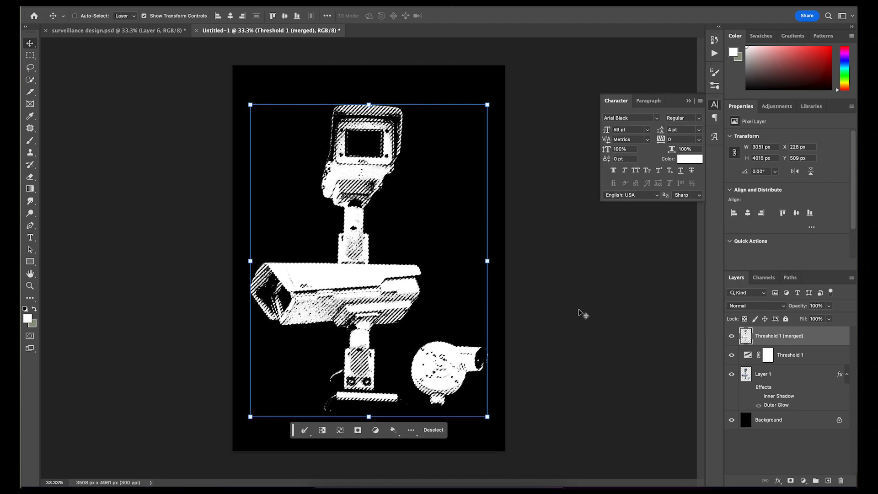
Copy the selected white areas to a new layer and delete the merged threshold layer
key(ctrl+j)
click(816, 340)
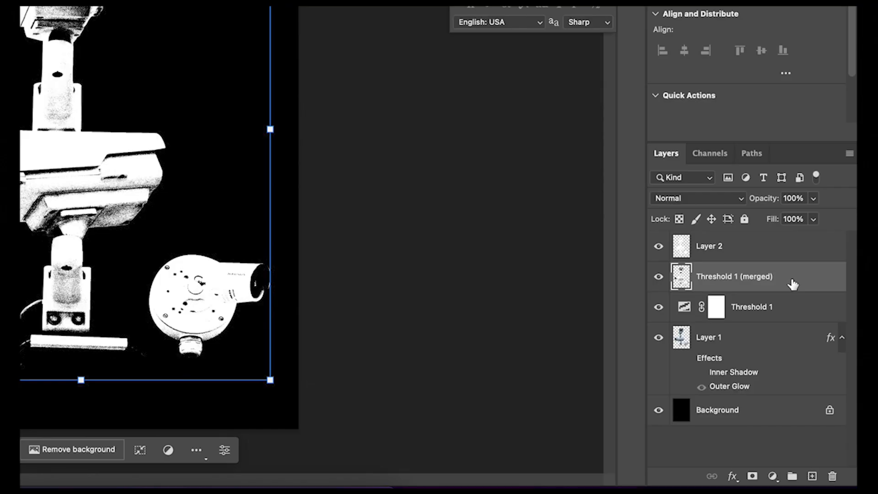
key(Delete)
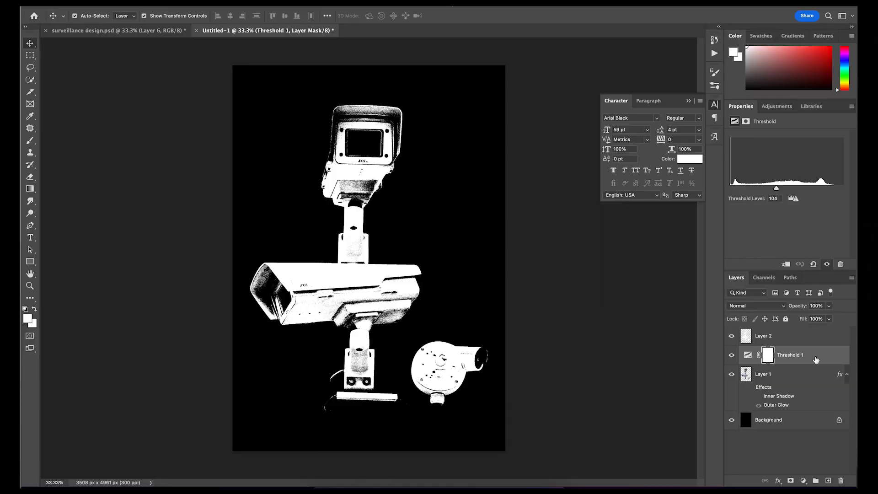
Hide Layer 2 and set the Threshold 1 level to 137
click(732, 336)
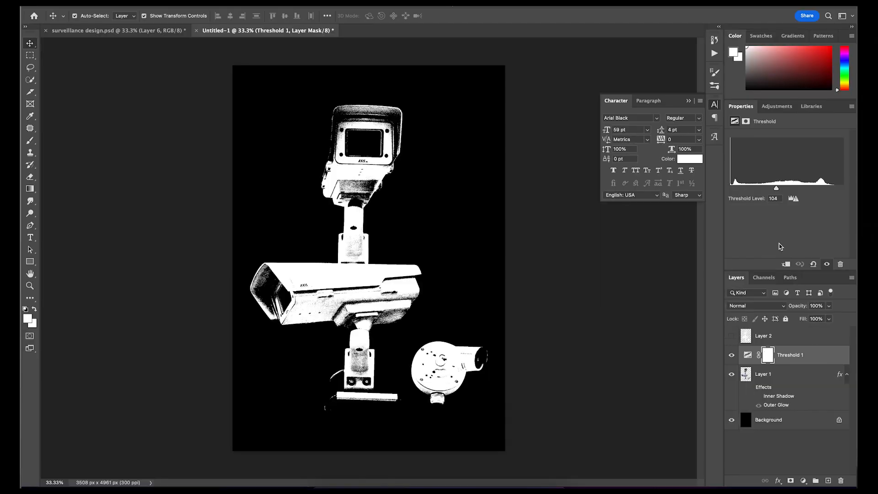
drag(778, 189, 794, 189)
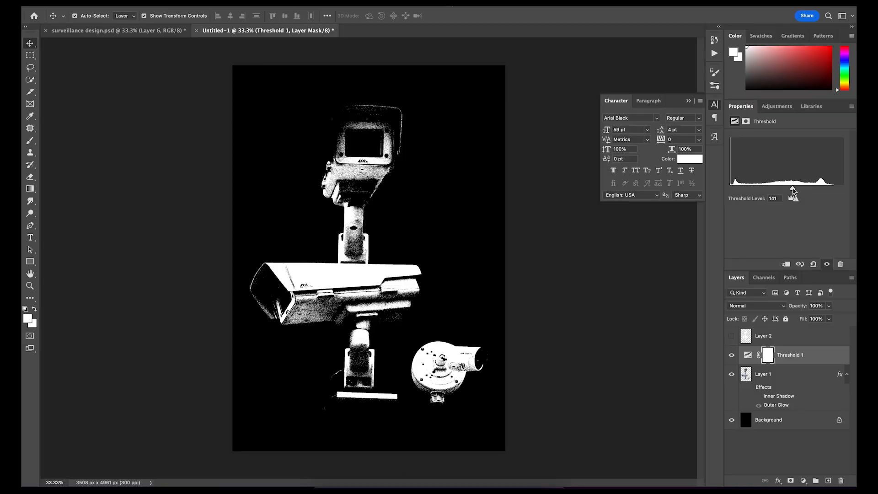
mouse_move(793, 191)
mouse_down()
mouse_move(805, 190)
mouse_move(796, 192)
mouse_up()
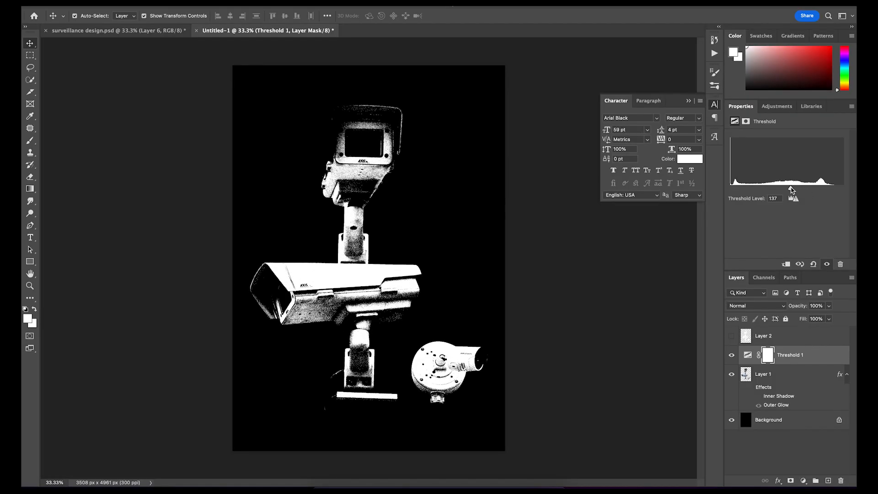
Stamp the darker threshold result into a merged layer and select its white areas with Color Range
key(ctrl+shift+alt+e)
click(214, 3)
click(225, 81)
click(706, 91)
Copy the darker version's selected whites to a new layer and delete its merged layer
key(super+j)
click(807, 378)
key(Delete)
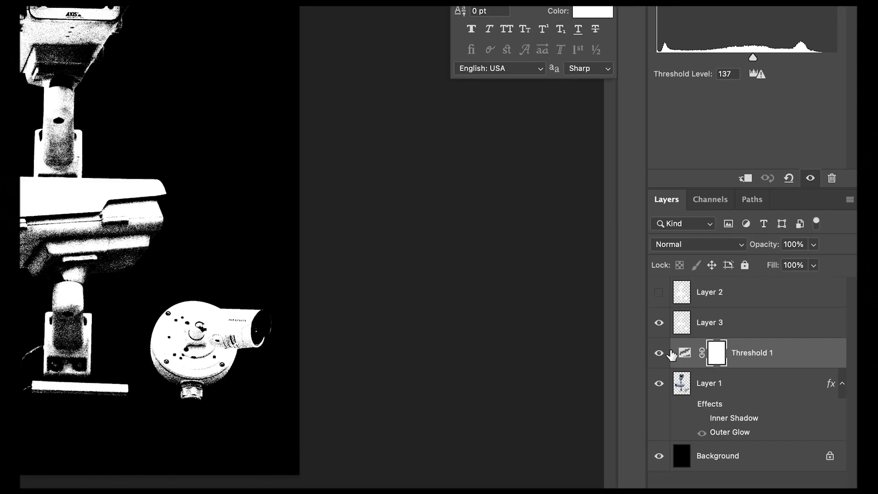
Hide Threshold 1 and Layer 1, show Layer 2 and select Layer 3
click(659, 354)
click(659, 354)
click(663, 355)
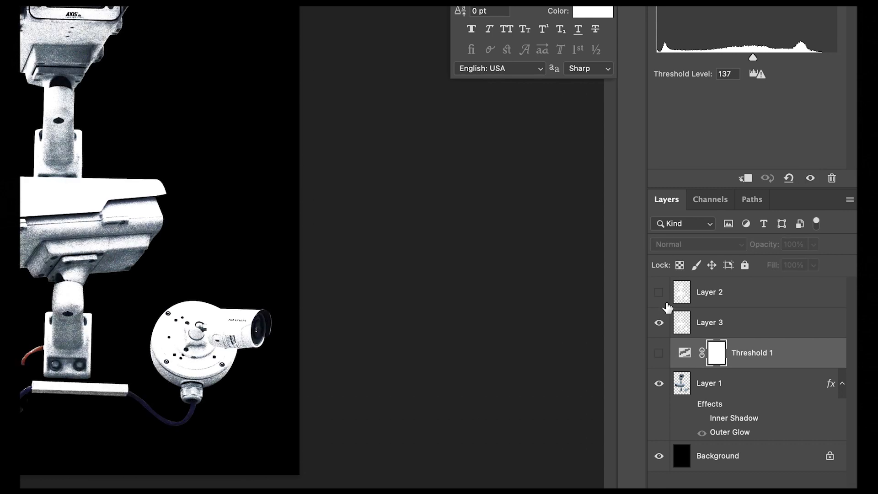
click(661, 293)
click(764, 332)
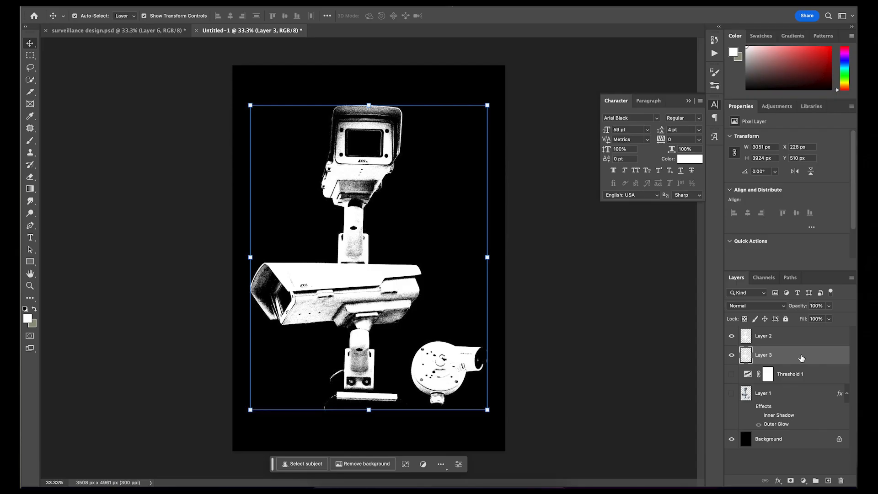
Apply a pale pink Color Overlay to Layer 3 at 100% opacity with the Normal blend mode
double_click(801, 358)
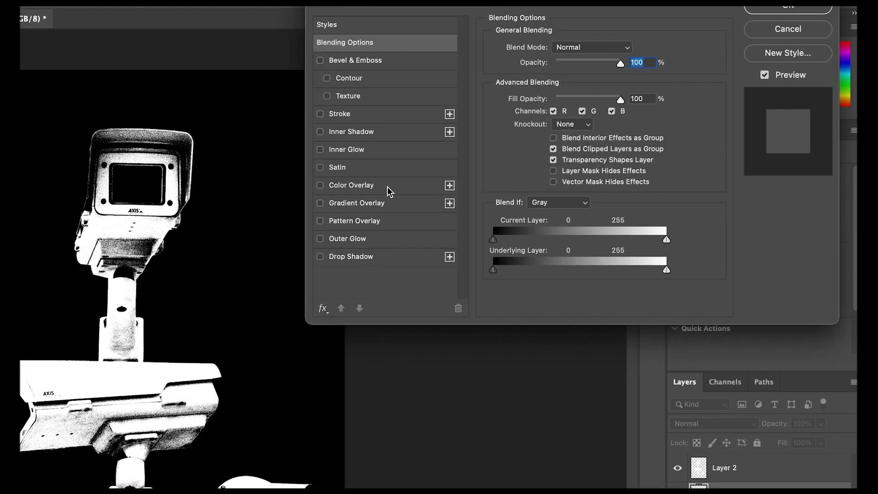
click(387, 186)
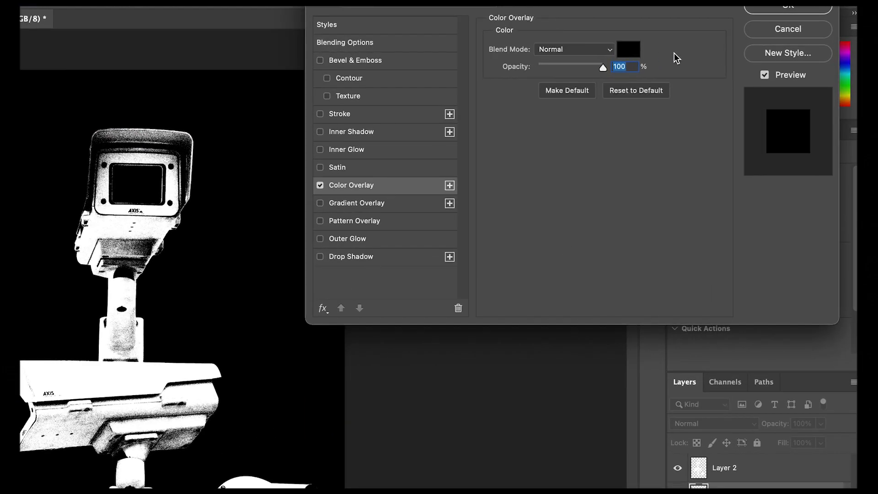
click(624, 48)
click(574, 250)
click(545, 267)
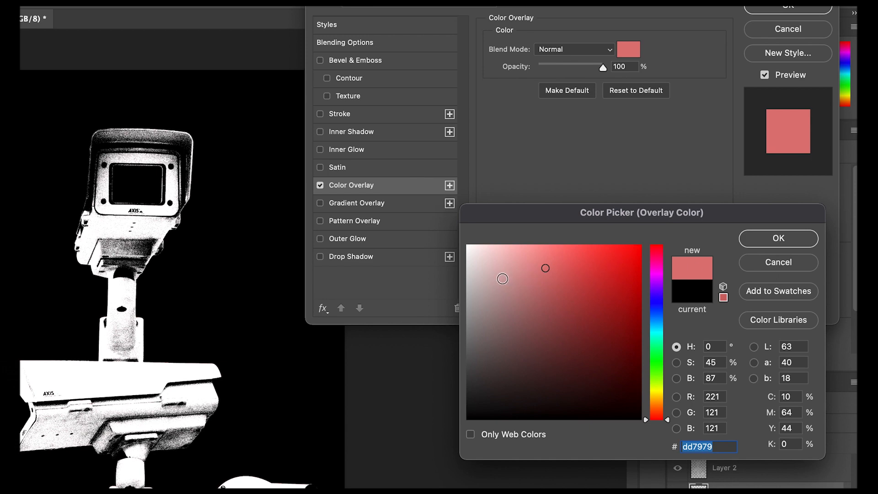
click(485, 275)
click(776, 239)
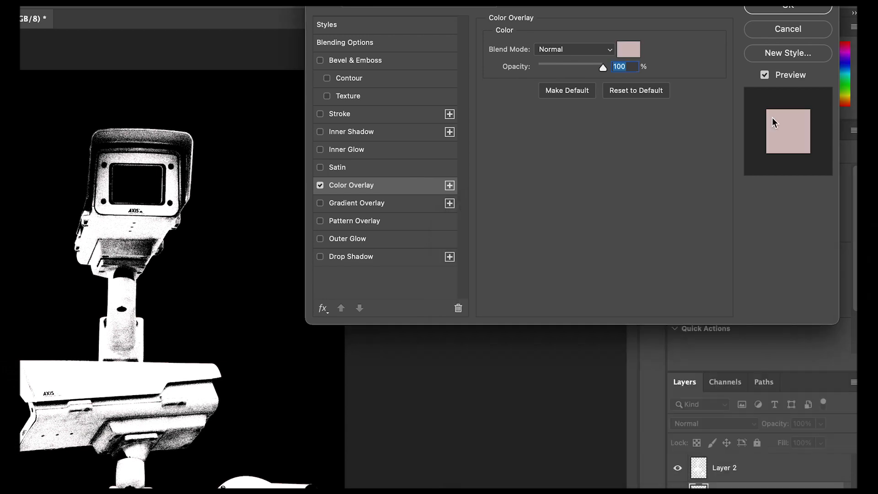
click(778, 7)
Move Layer 3 above Layer 2 and turn off its Color Overlay effect
drag(767, 493, 768, 460)
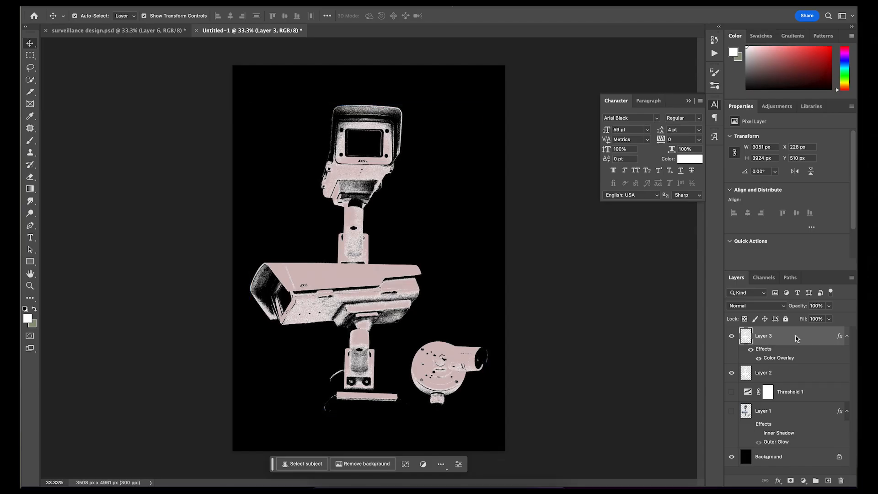
double_click(796, 339)
click(699, 52)
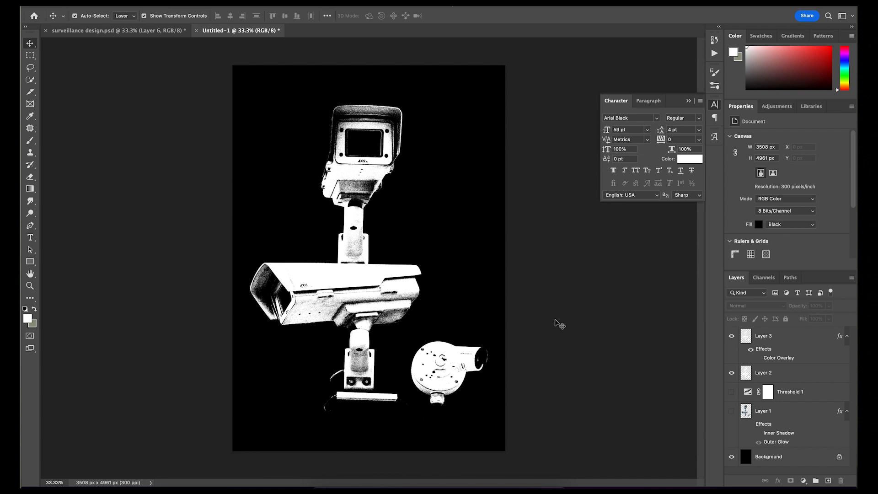
Erase over the round camera on Layer 3 using the Eraser with a larger brush tip
click(373, 279)
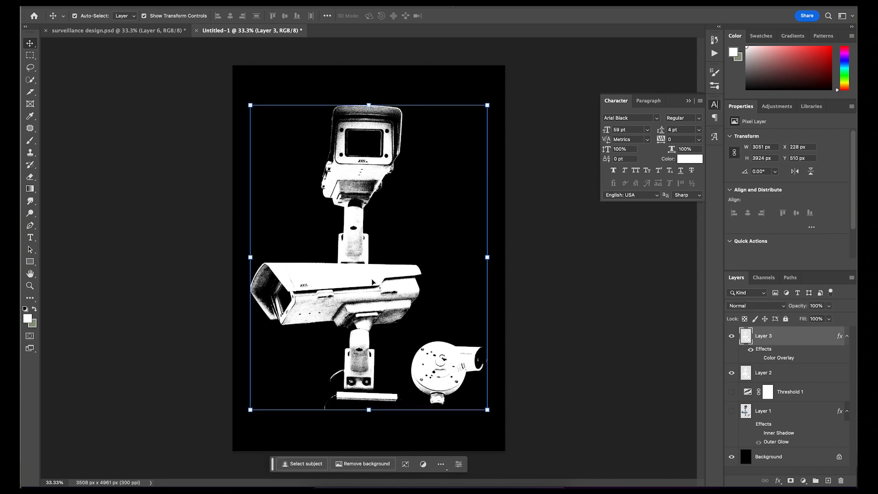
key(super+plus)
key(super+plus)
scroll(373, 279, down, 3)
scroll(372, 279, right, 2)
click(30, 177)
key(bracketright)
key(bracketright)
click(88, 16)
click(87, 159)
mouse_move(516, 326)
mouse_down()
mouse_move(644, 363)
mouse_move(463, 317)
mouse_move(398, 357)
mouse_move(430, 384)
mouse_up()
mouse_move(462, 320)
mouse_down()
mouse_move(412, 382)
mouse_move(411, 372)
mouse_up()
key(super+minus)
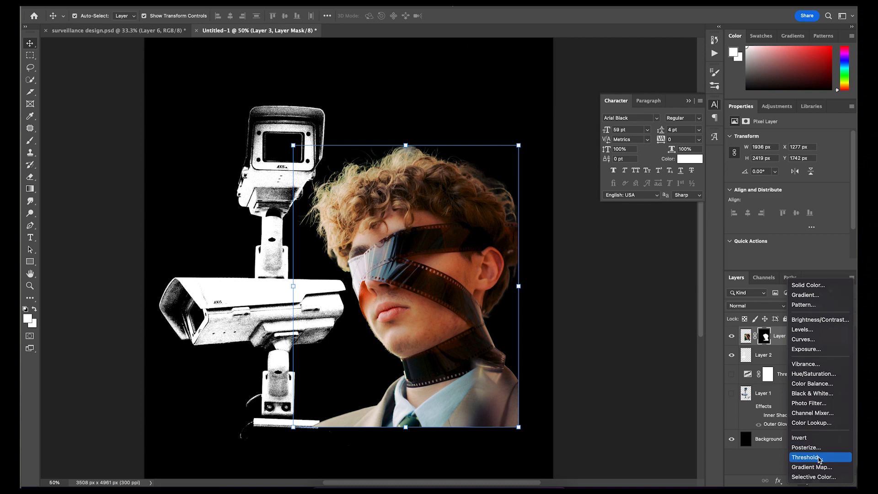
Add a Threshold adjustment with a level of 92 above the portrait and clip it to the portrait layer
click(807, 457)
mouse_move(788, 185)
mouse_down()
mouse_move(798, 185)
mouse_move(744, 185)
mouse_move(773, 185)
mouse_up()
right_click(826, 338)
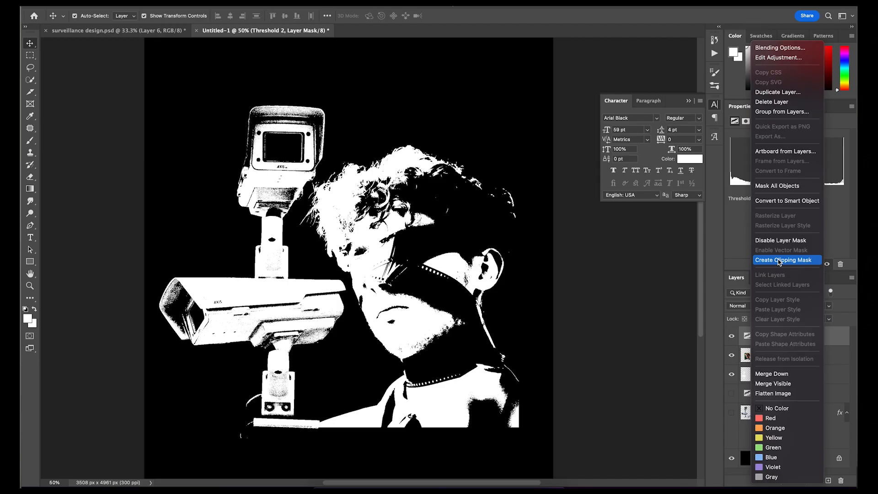
click(715, 243)
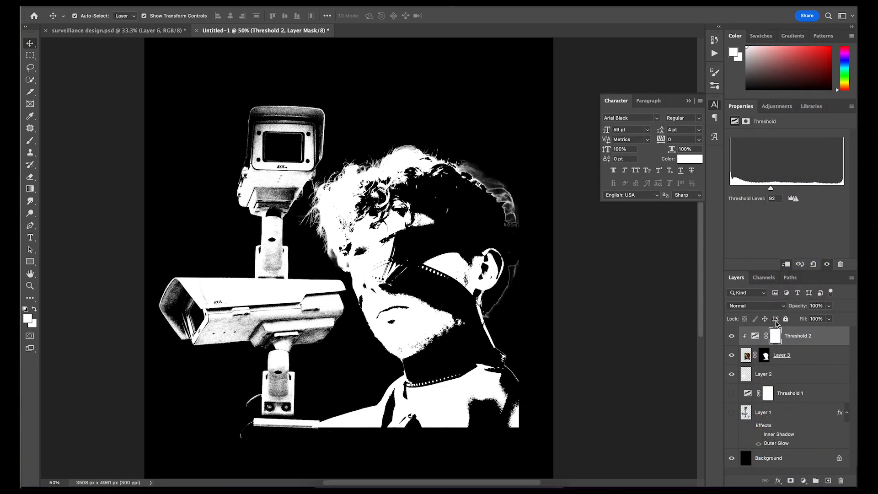
Move the portrait toward the canvas's upper-right corner and set the Threshold 2 level to 94
drag(479, 273, 506, 179)
click(801, 336)
mouse_move(771, 188)
mouse_down()
mouse_move(784, 189)
mouse_move(768, 177)
mouse_up()
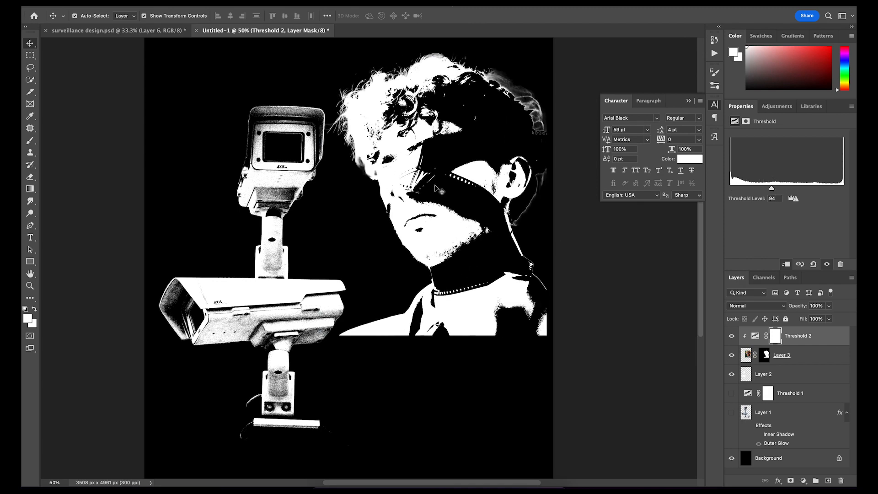
Extract the thresholded portrait's white areas to a separate hidden layer and set the Threshold 2 level to 123
key(ctrl+alt+e)
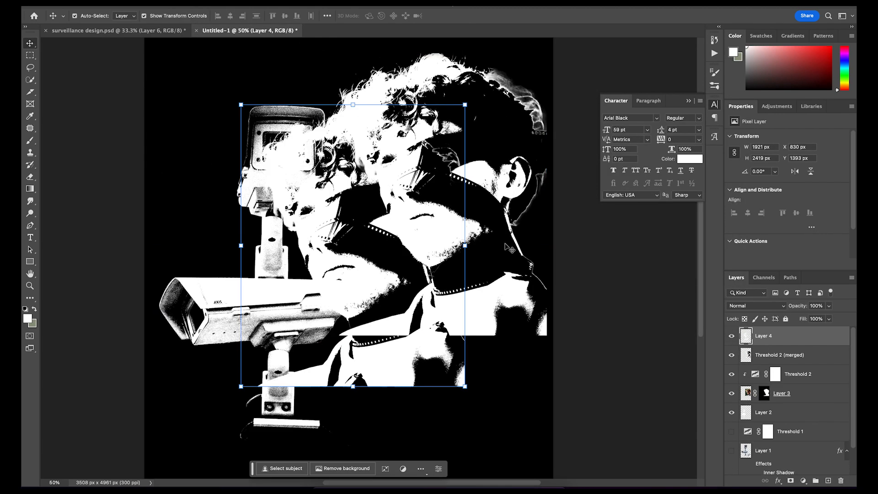
drag(774, 189, 784, 187)
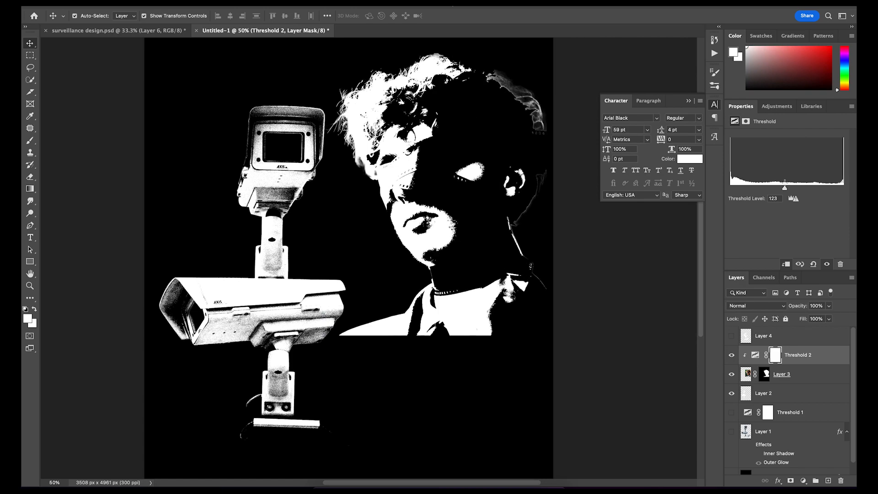
Stamp Threshold 2 and the portrait into a merged layer and extract its white areas to a new layer using Color Range
shift+click(817, 377)
key(super+alt+e)
click(203, 2)
click(220, 93)
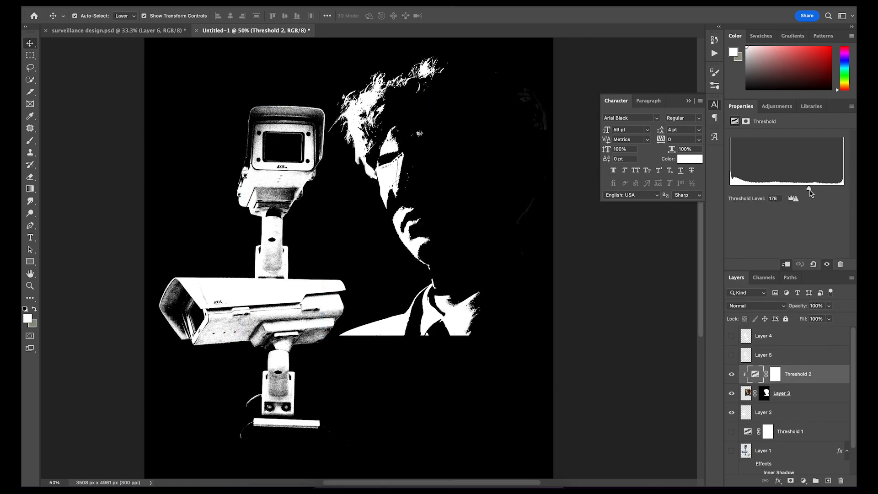
Set the Threshold 2 level to 200 and extract the stamped portrait's white areas to a new layer using Color Range
drag(811, 189, 819, 189)
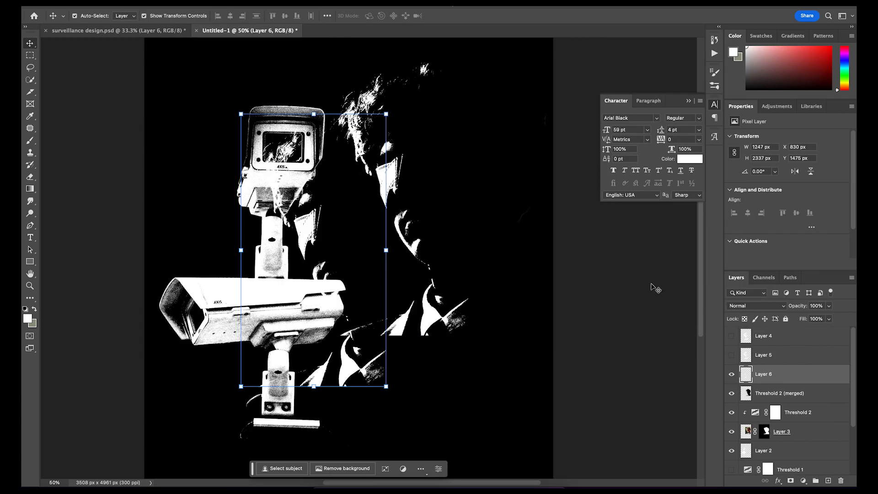
click(827, 395)
Move Layer 2 above Threshold 2 and leave only the three extracted portrait layers visible over the black background
click(732, 394)
click(732, 412)
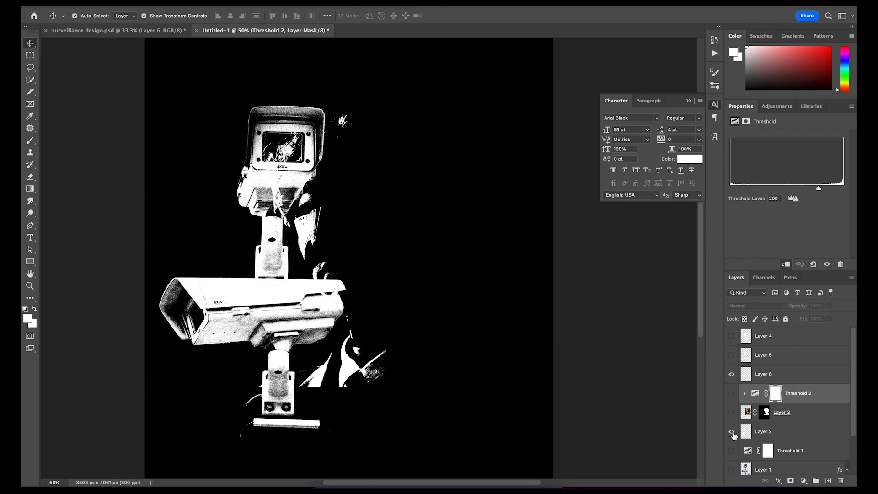
click(732, 432)
click(794, 434)
drag(794, 435, 789, 398)
click(732, 355)
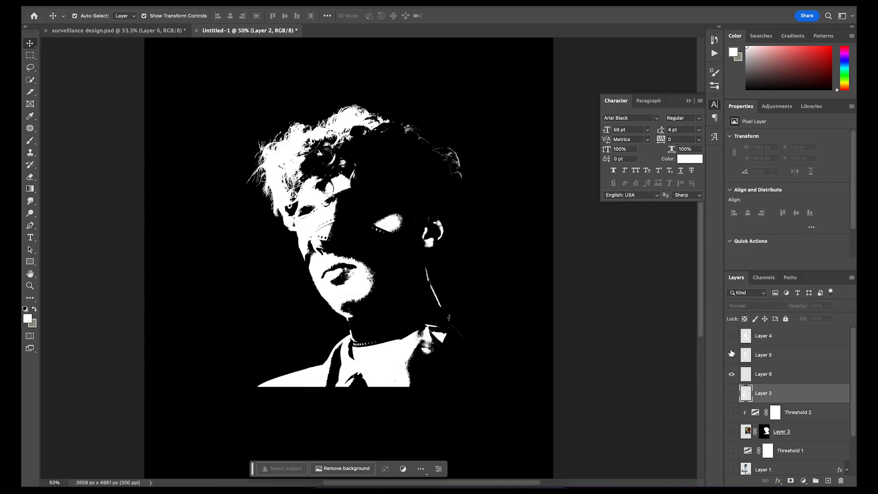
click(732, 336)
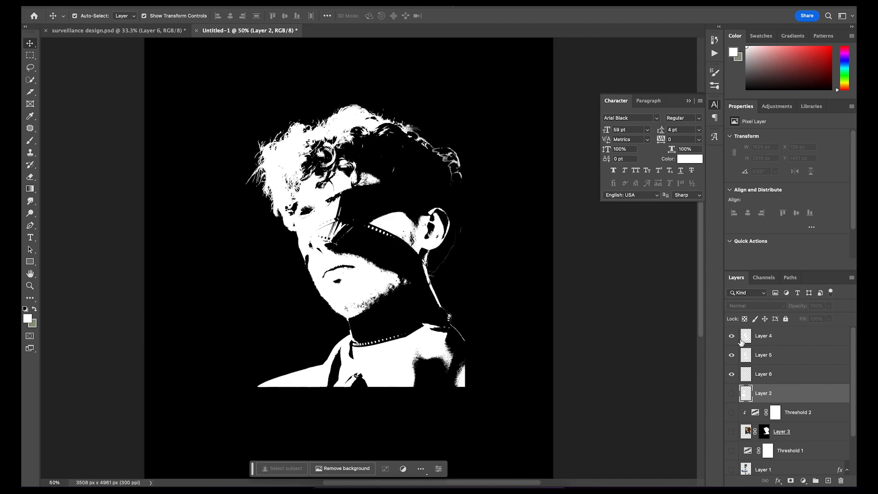
Add a light Color Overlay to Layer 6
double_click(792, 380)
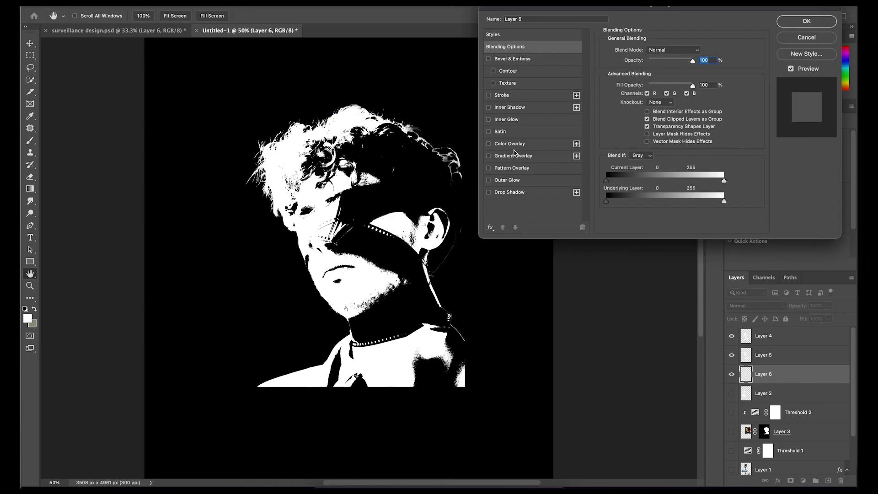
click(514, 144)
click(698, 52)
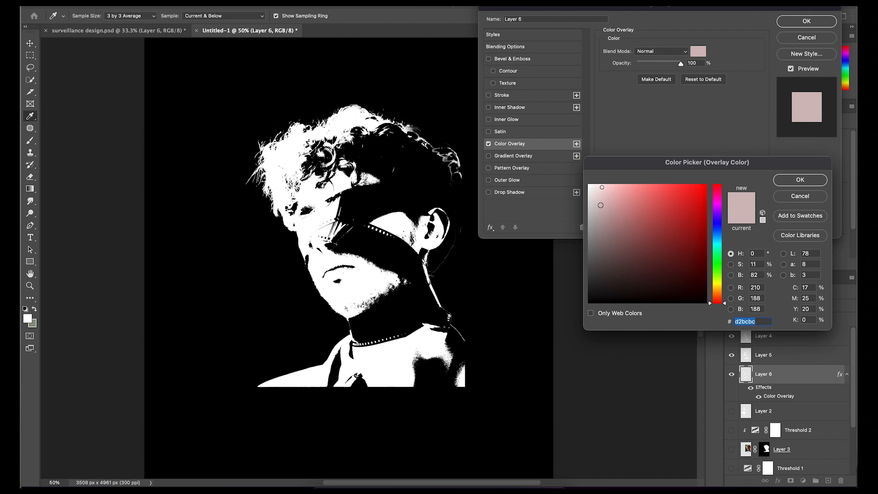
click(800, 179)
key(Return)
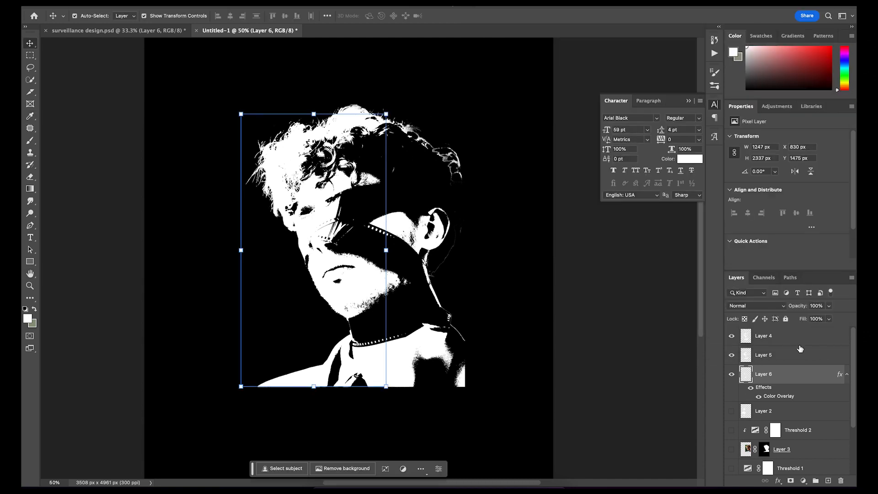
Add a dark grey Color Overlay (#737373) to Layer 4
double_click(800, 338)
click(509, 143)
click(698, 51)
drag(591, 220, 588, 249)
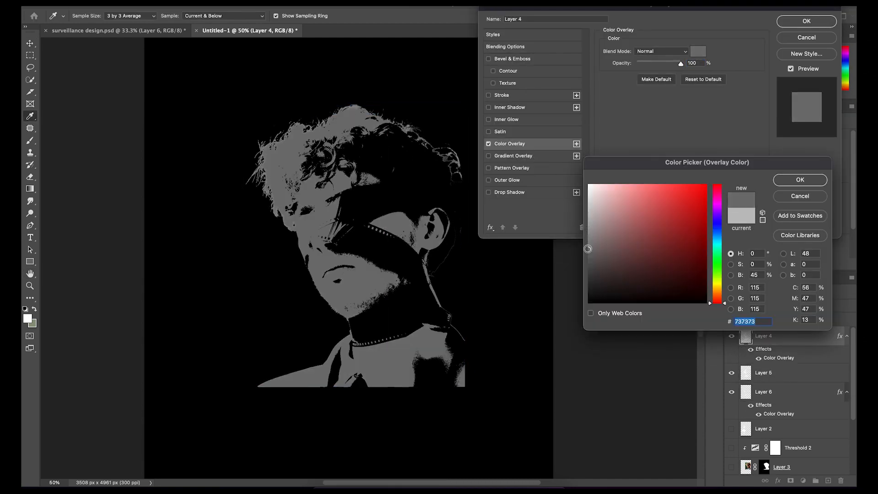
click(783, 180)
click(806, 21)
Stack Layer 6 above Layer 5 and Layer 4, and set Layer 6's Color Overlay to a light grey
drag(792, 373, 791, 338)
drag(789, 389, 788, 336)
double_click(806, 336)
click(534, 144)
click(696, 54)
click(591, 189)
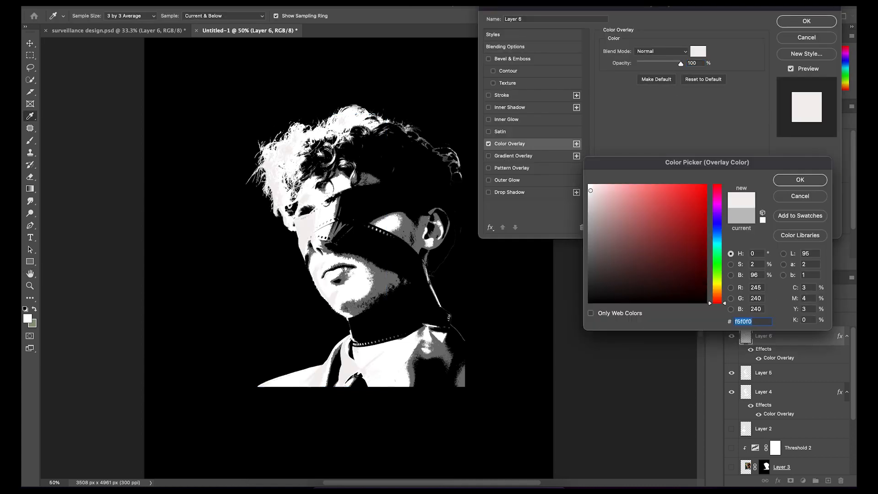
click(783, 181)
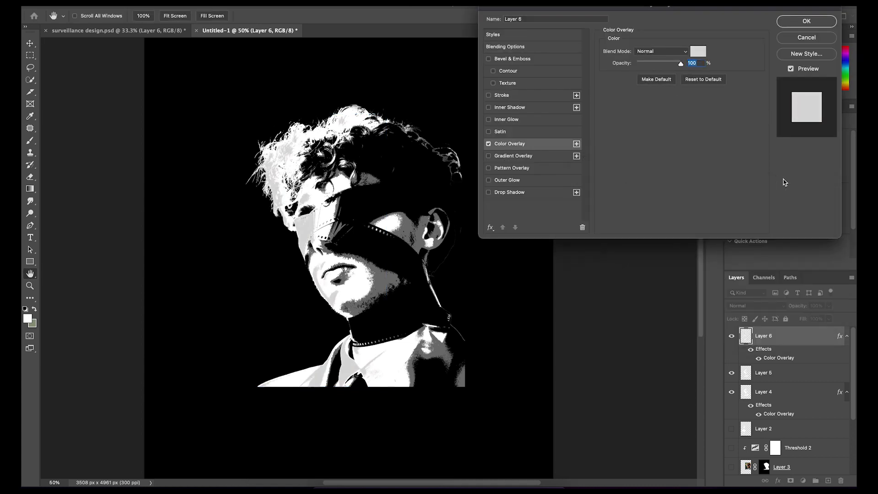
click(789, 23)
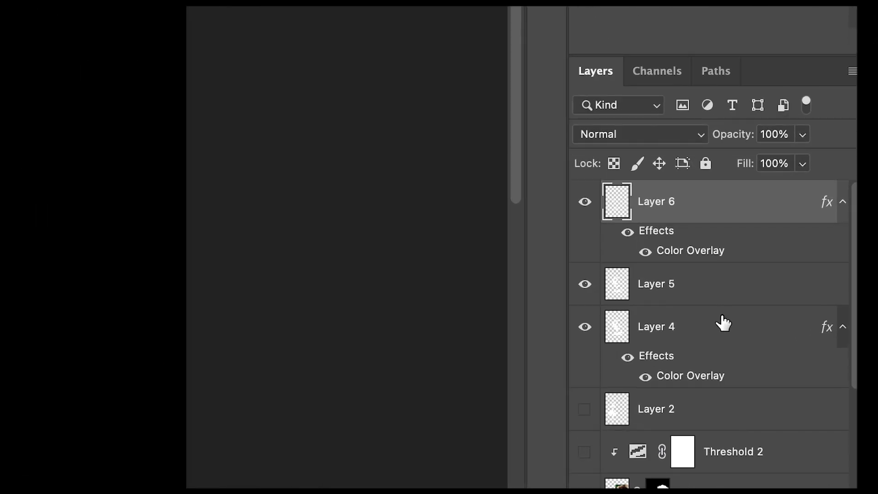
Merge Layer 6, Layer 5 and Layer 4 into a single portrait layer
shift+click(793, 392)
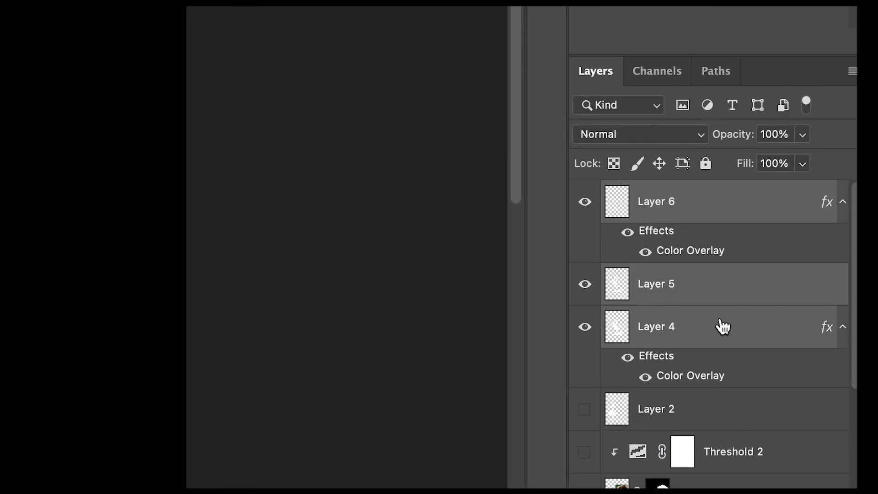
right_click(722, 324)
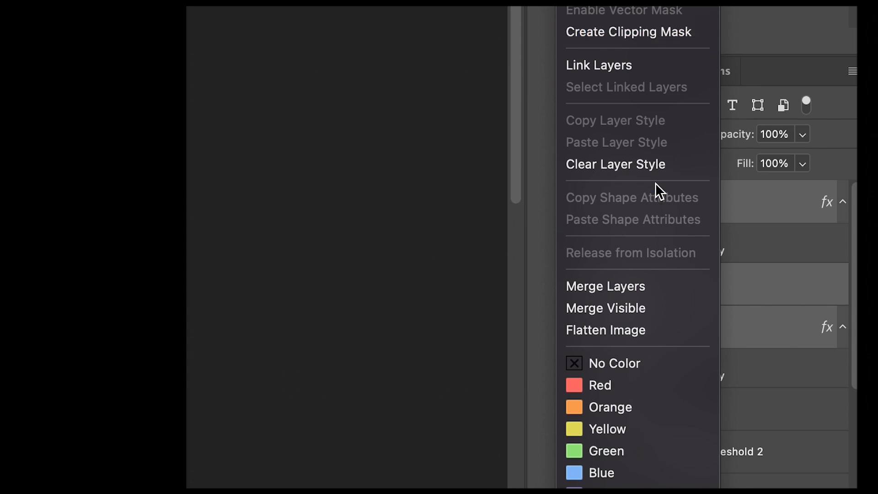
click(632, 291)
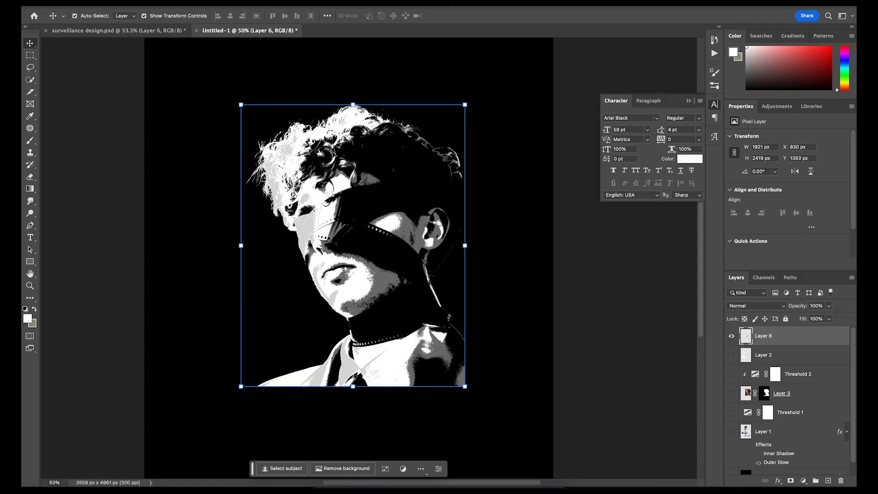
Apply the Filter Gallery's Grain effect to the merged portrait with Intensity 63, Contrast 59 and Soft grain type
click(235, 3)
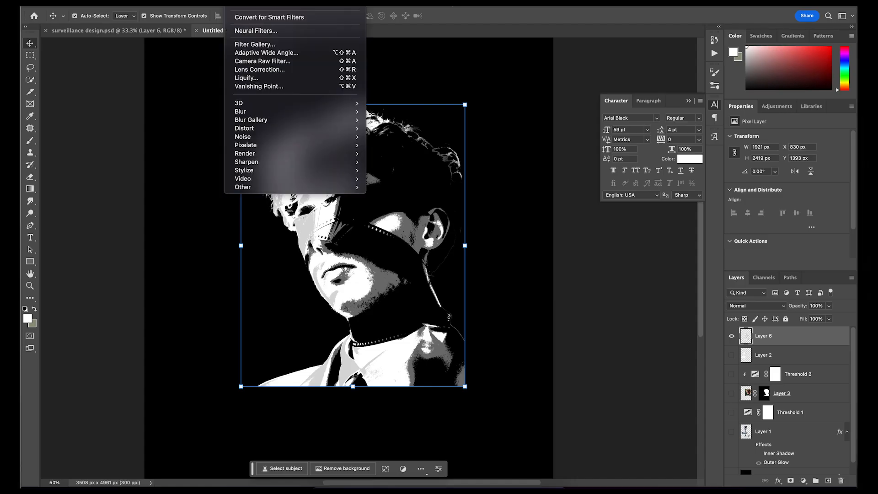
click(252, 44)
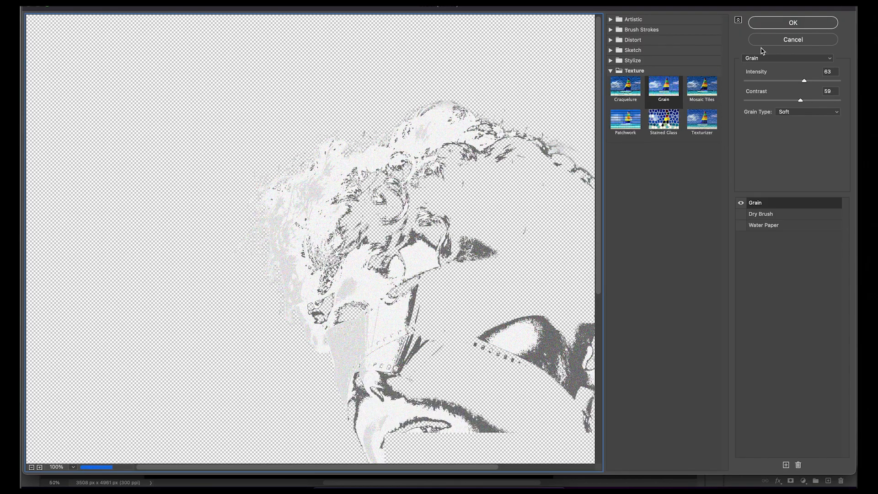
click(769, 24)
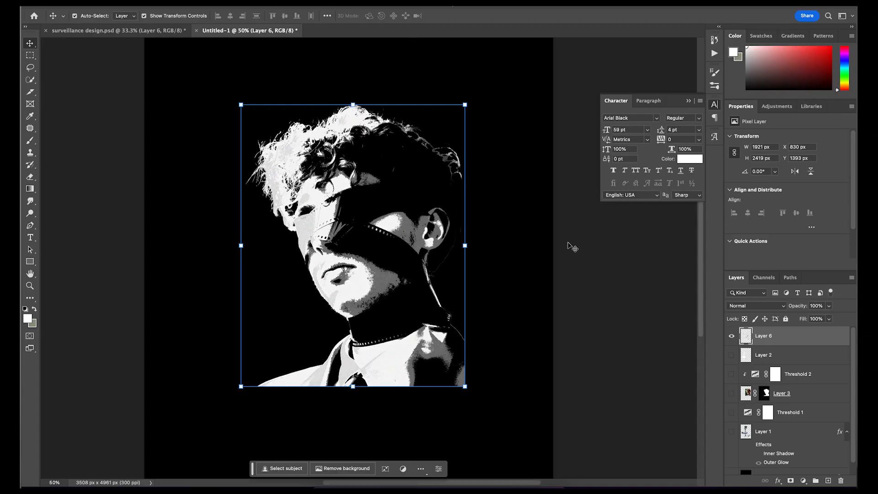
Show the cameras on Layer 2 and move the portrait to their right
click(732, 355)
drag(407, 283, 476, 327)
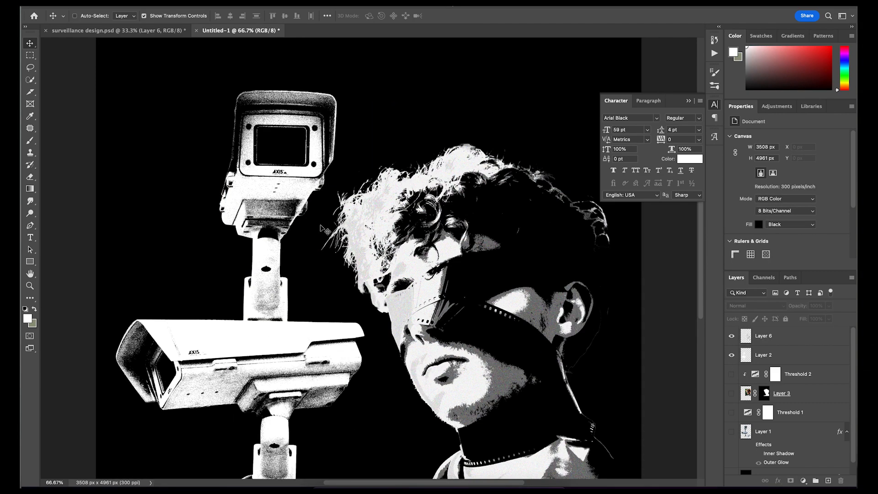
scroll(322, 228, down, 2)
scroll(322, 228, up, 1)
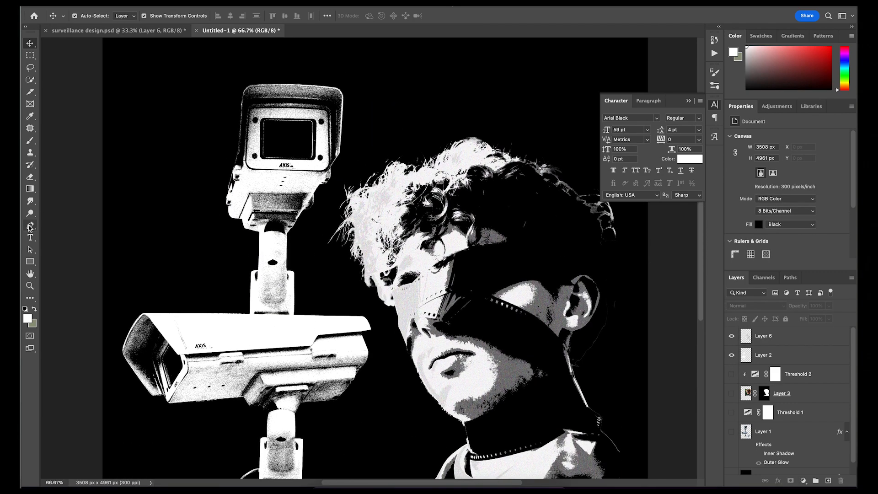
Trace a closed Pen path around the upper camera, its mount and the lower camera's top edge, and convert it to a selection
key(p)
key(super+plus)
key(super+plus)
scroll(200, 337, left, 10)
click(128, 404)
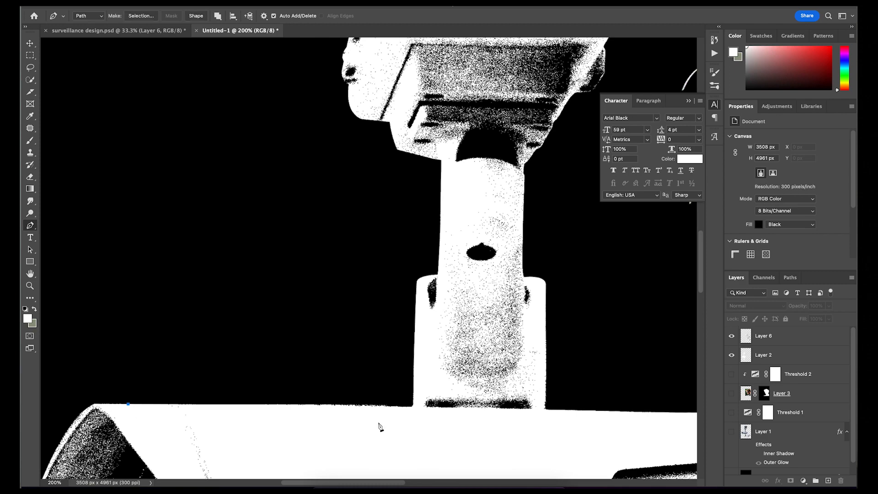
scroll(685, 424, right, 3)
click(677, 413)
scroll(521, 186, up, 1)
click(544, 184)
click(529, 85)
click(451, 65)
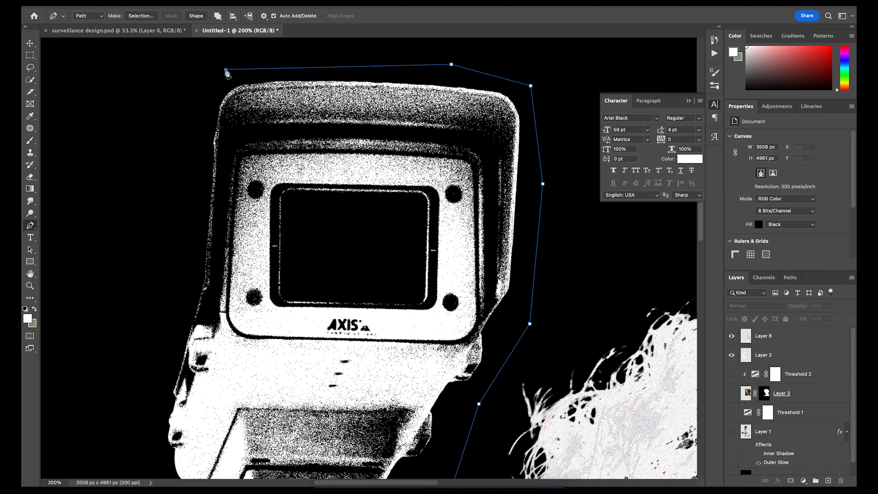
click(229, 63)
click(188, 260)
scroll(188, 262, down, 3)
click(187, 339)
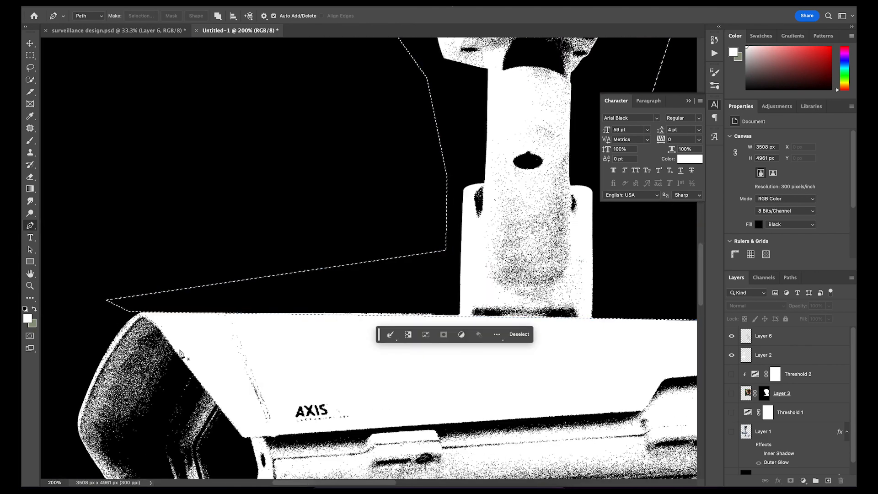
Copy the selected upper camera from Layer 2 to a new layer and move it right, behind the portrait's head
click(764, 355)
click(732, 355)
click(731, 355)
key(super+j)
key(super+minus)
key(super+minus)
key(super+minus)
key(v)
mouse_move(438, 174)
mouse_down()
mouse_move(403, 97)
mouse_move(589, 160)
mouse_up()
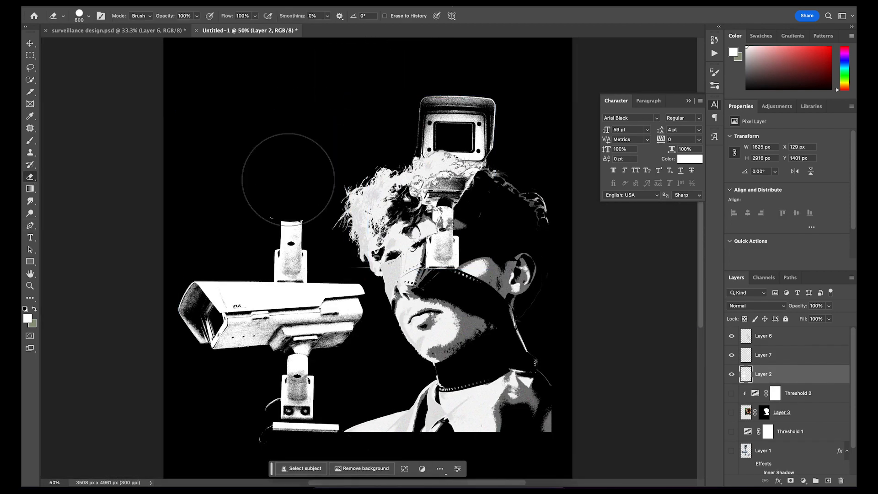
Erase the original upper camera and its mount from Layer 2, leaving a clean edge on the lower camera
drag(301, 138, 280, 210)
key(super+plus)
key(super+plus)
key(super+plus)
scroll(282, 212, left, 5)
key(bracketleft)
key(bracketleft)
key(bracketleft)
key(bracketleft)
key(bracketleft)
key(bracketleft)
key(bracketleft)
key(bracketleft)
key(bracketleft)
key(bracketleft)
drag(274, 278, 615, 279)
drag(276, 219, 407, 196)
key(super+minus)
key(super+minus)
key(super+minus)
key(super+minus)
key(v)
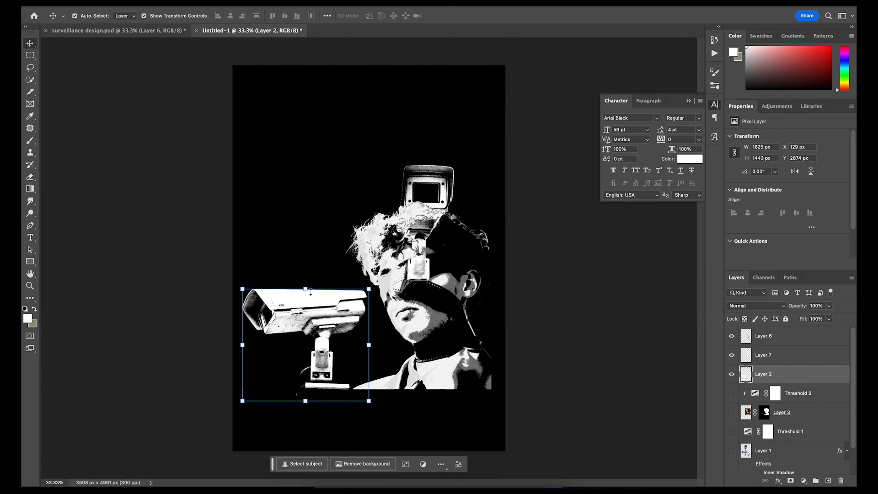
Move the lower camera and portrait left, then enlarge the upper camera and place it in the canvas's upper-right area
drag(320, 320, 307, 321)
drag(426, 316, 376, 316)
drag(427, 185, 452, 190)
key(super+plus)
drag(384, 125, 336, 69)
key(Return)
drag(498, 151, 523, 156)
Enlarge the portrait slightly and reposition it between the two cameras
click(795, 341)
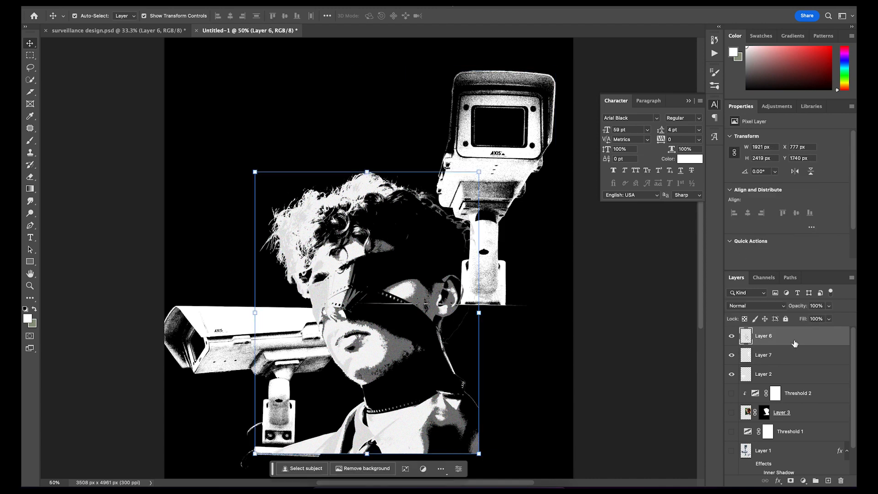
drag(350, 272, 355, 252)
drag(261, 151, 251, 137)
mouse_move(359, 198)
mouse_down()
mouse_move(361, 206)
mouse_move(347, 204)
mouse_up()
key(Return)
Place the lower camera in front of the portrait's right side and add an Outer Glow to its layer
drag(782, 374, 782, 329)
drag(274, 339, 505, 308)
double_click(805, 336)
click(508, 180)
click(805, 21)
Shift the whole composition slightly left and place a smaller pasted copy of the upper camera behind the portrait's lower-left side
drag(210, 61, 539, 411)
drag(485, 274, 459, 274)
click(494, 252)
key(super+v)
mouse_move(396, 240)
mouse_down()
mouse_move(247, 307)
mouse_move(297, 319)
mouse_move(246, 320)
mouse_up()
key(Return)
Add an Outer Glow to the portrait on Layer 6
double_click(797, 376)
click(507, 180)
click(805, 22)
click(624, 243)
Erase the stray remnants along the bottom of the small background camera and around the front camera's base
key(super+minus)
key(super+equal)
scroll(247, 347, left, 2)
key(e)
drag(200, 436, 262, 439)
scroll(293, 443, right, 3)
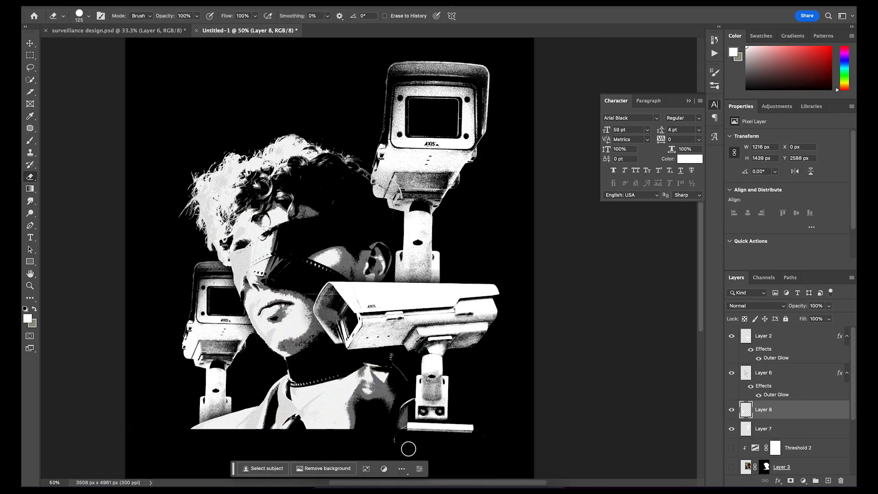
scroll(316, 449, down, 2)
click(30, 43)
click(426, 275)
click(30, 177)
scroll(583, 415, up, 3)
click(30, 43)
click(343, 179)
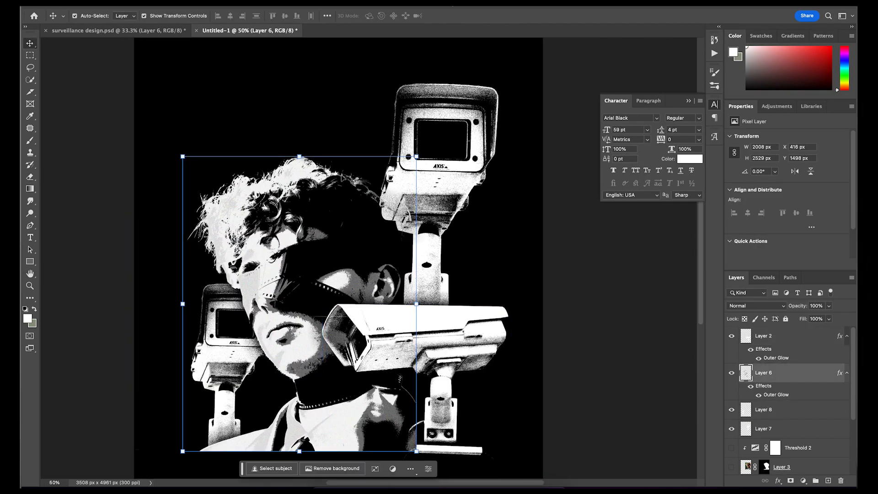
Add a black Outer Glow to the upper camera's Layer 7 with 100% opacity, 34% noise and a 136 px size
click(482, 175)
double_click(803, 432)
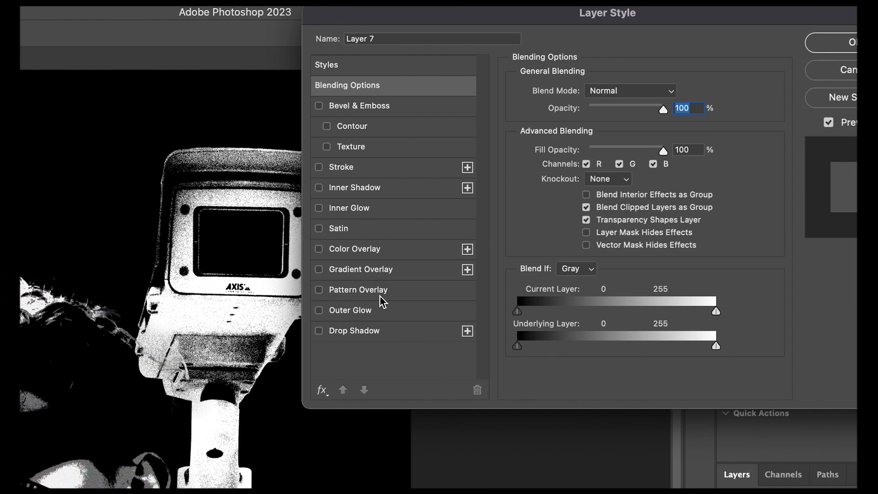
click(381, 312)
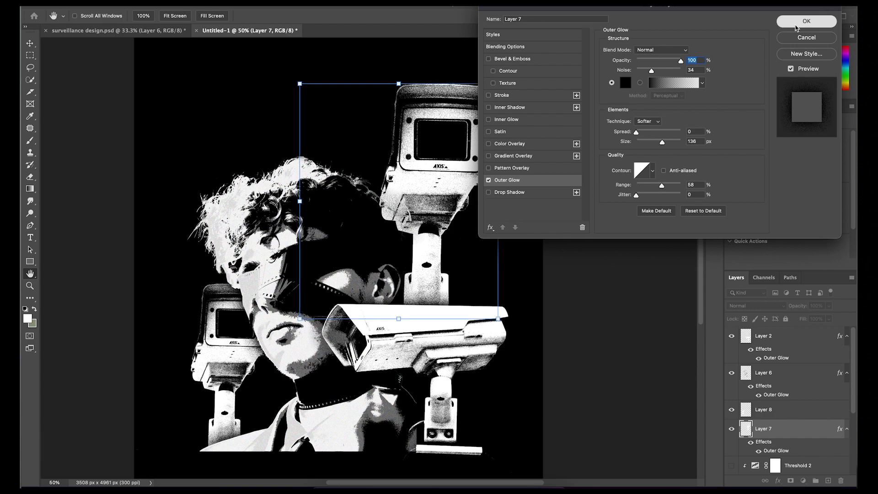
click(796, 24)
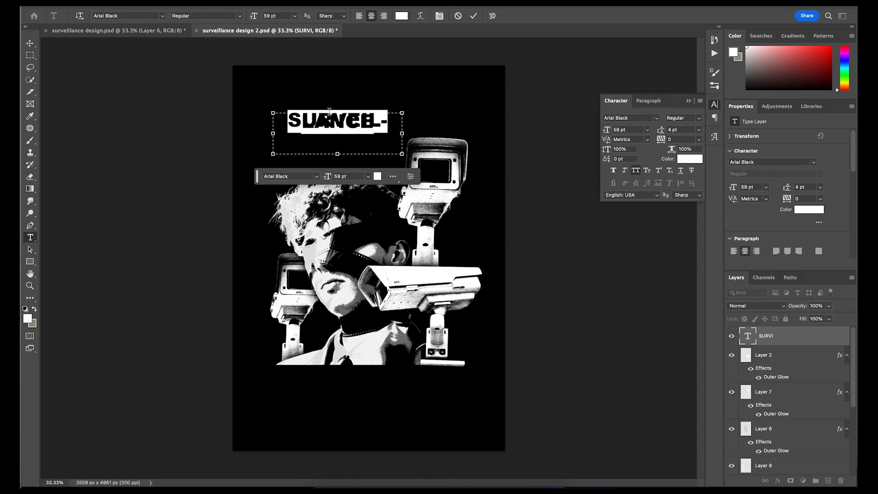
Set the SURVEILLANCE title to 55 pt with -60 tracking, then stretch it taller and position it above the portrait's head
drag(655, 140, 666, 141)
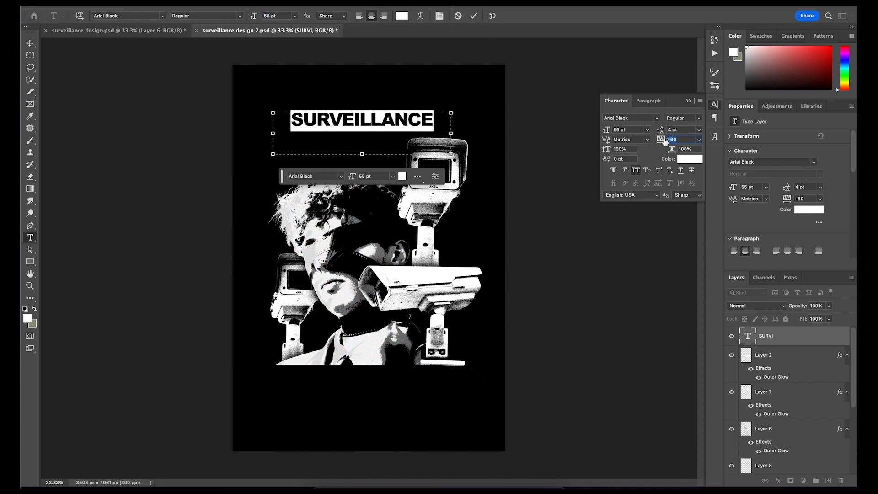
click(30, 43)
drag(361, 123, 331, 151)
drag(243, 161, 258, 161)
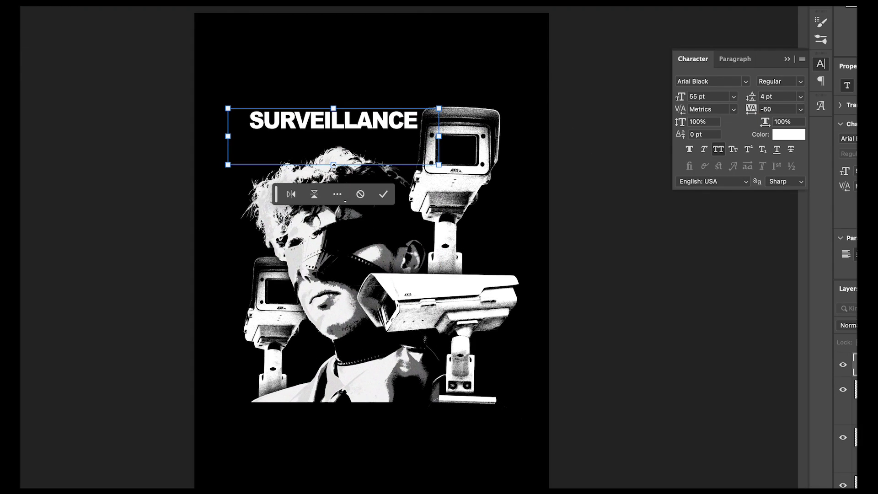
drag(334, 165, 334, 181)
mouse_move(318, 142)
mouse_down()
mouse_move(318, 171)
mouse_move(322, 156)
mouse_up()
drag(437, 56, 423, 56)
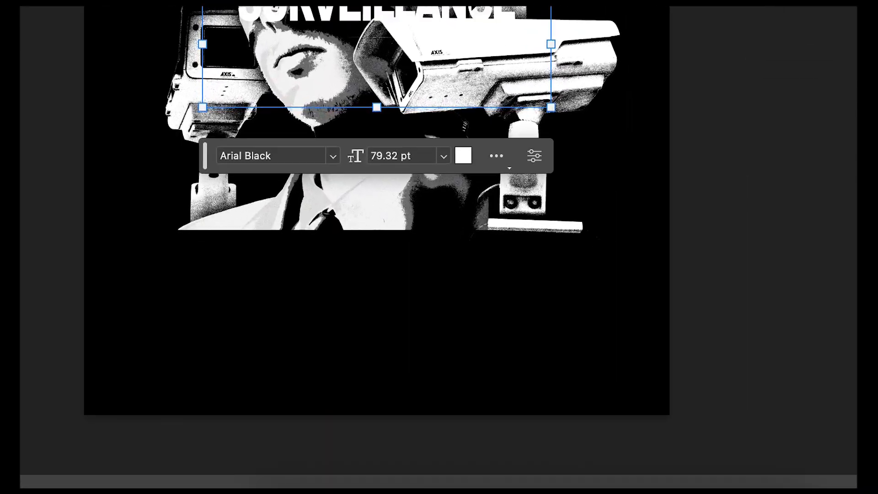
Place a copy of the SURVEILLANCE title below the portrait and change its text to OF THE MIND
drag(467, 28, 444, 254)
double_click(443, 253)
key(BackSpace)
text(OF)
text( THE)
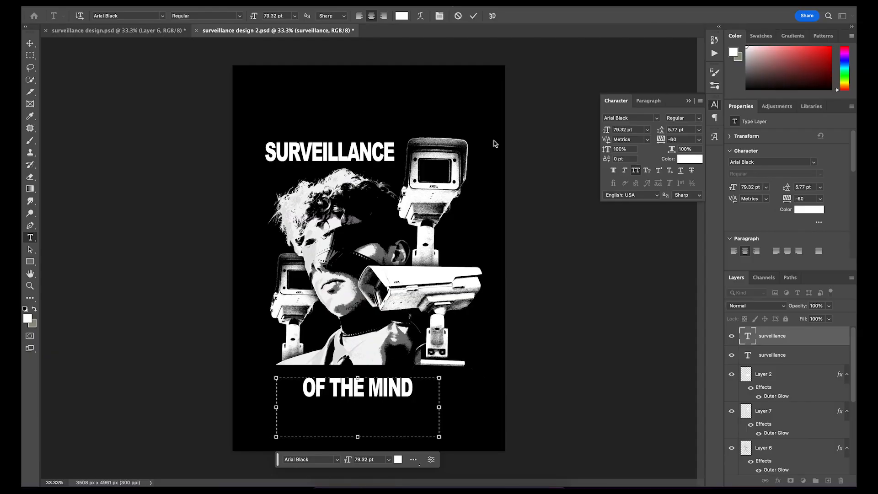
click(473, 16)
Resize the OF THE MIND text and position it beneath the portrait and front camera
key(v)
drag(439, 407, 492, 397)
drag(276, 405, 243, 415)
click(495, 18)
click(533, 256)
mouse_move(448, 384)
mouse_down()
mouse_move(450, 366)
mouse_move(449, 386)
mouse_up()
Give the OF THE MIND text a black (#000000) Color Overlay and a white Stroke
double_click(809, 337)
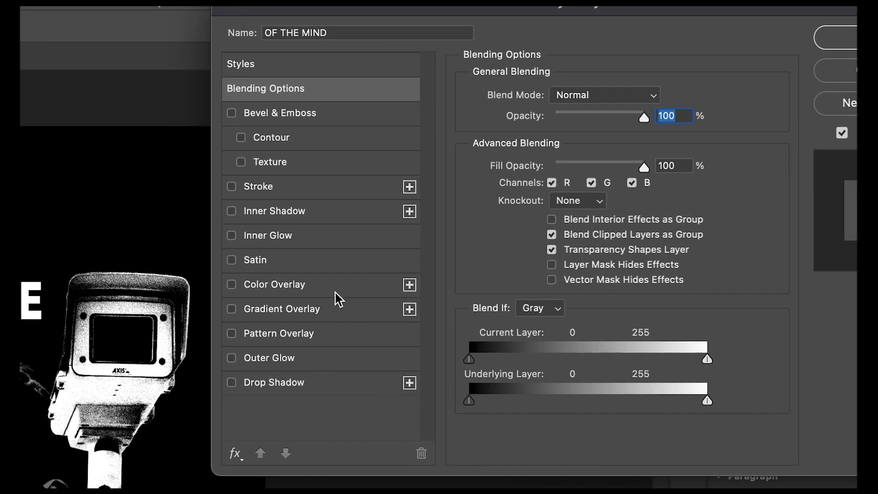
click(336, 288)
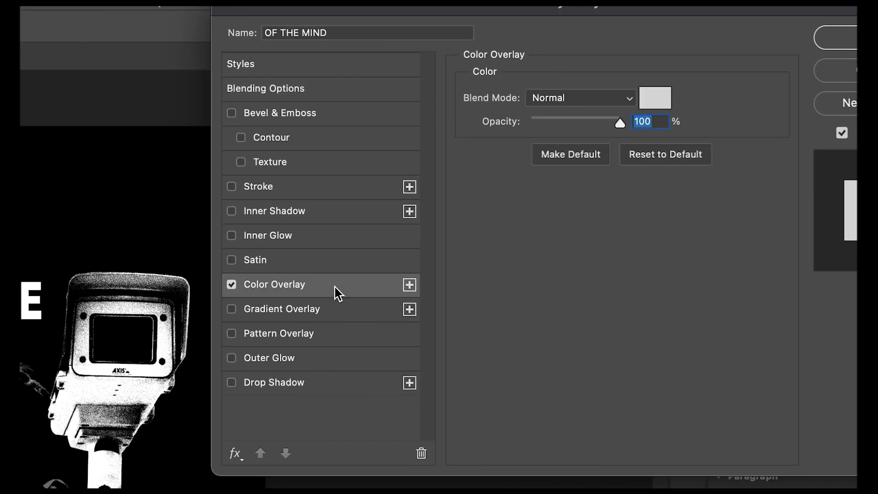
click(655, 98)
click(389, 385)
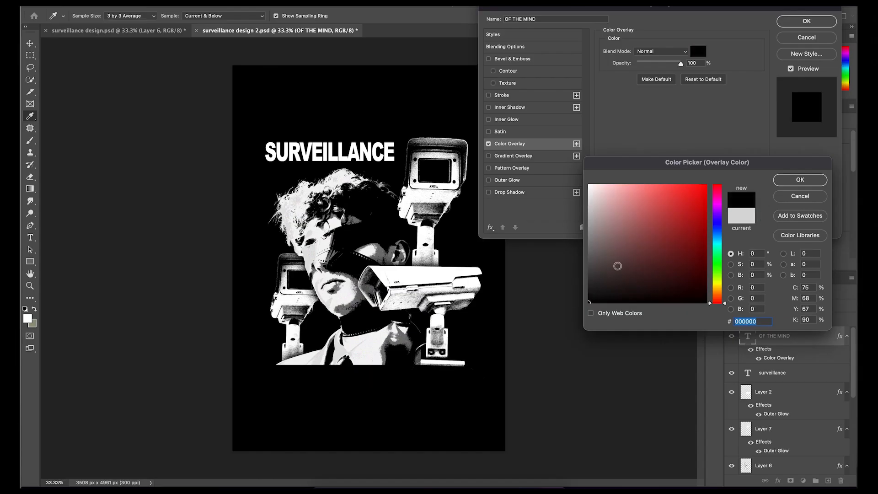
click(792, 181)
click(529, 97)
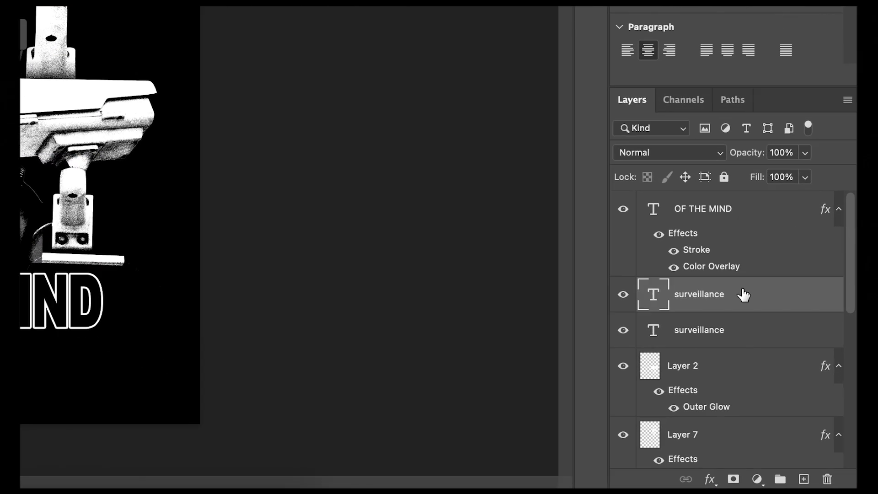
Rasterize the lower SURVEILLANCE type copy above the portrait's head
right_click(796, 381)
scroll(681, 438, down, 5)
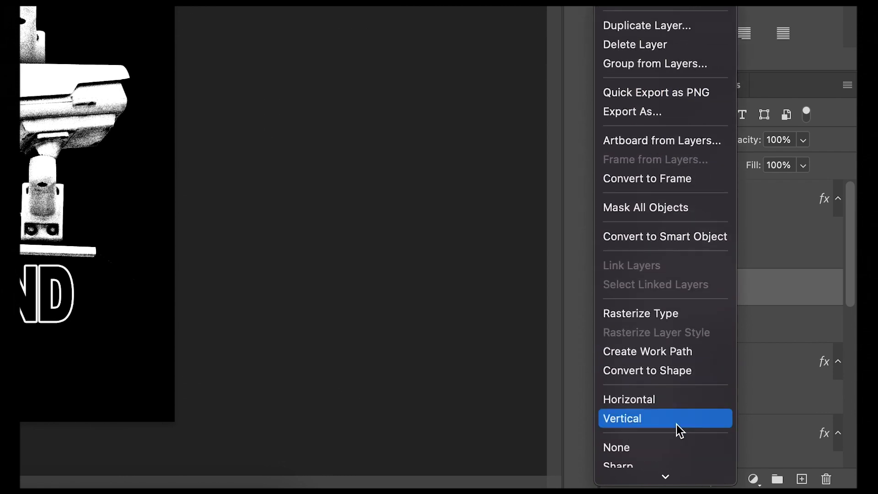
click(664, 315)
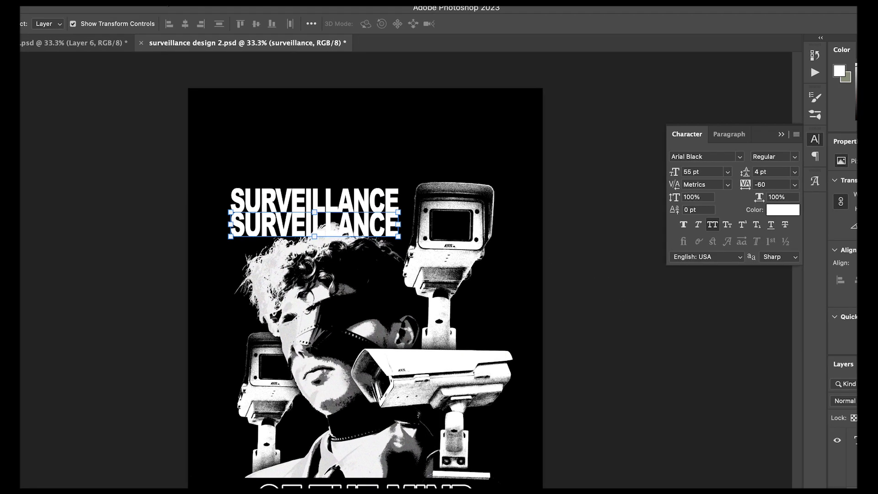
Apply a Gaussian Blur to the rasterized SURVEILLANCE copy and stretch its height to about 165% beneath the sharp title
click(233, 1)
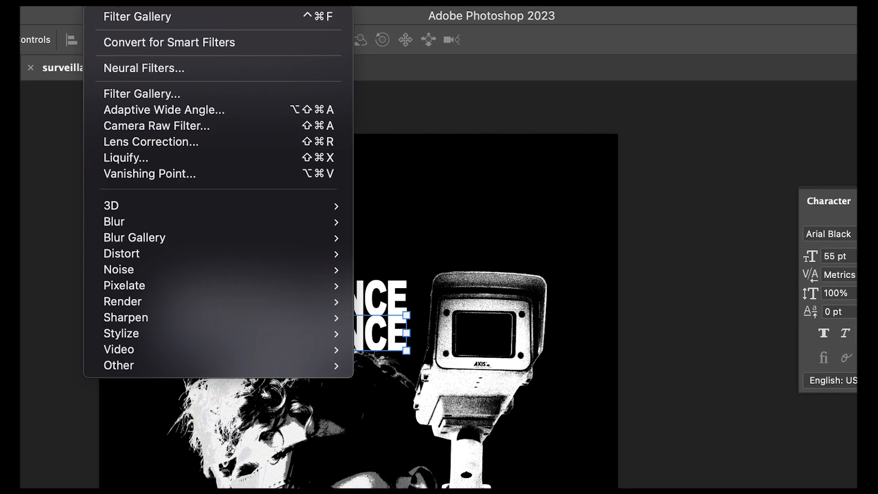
mouse_move(202, 224)
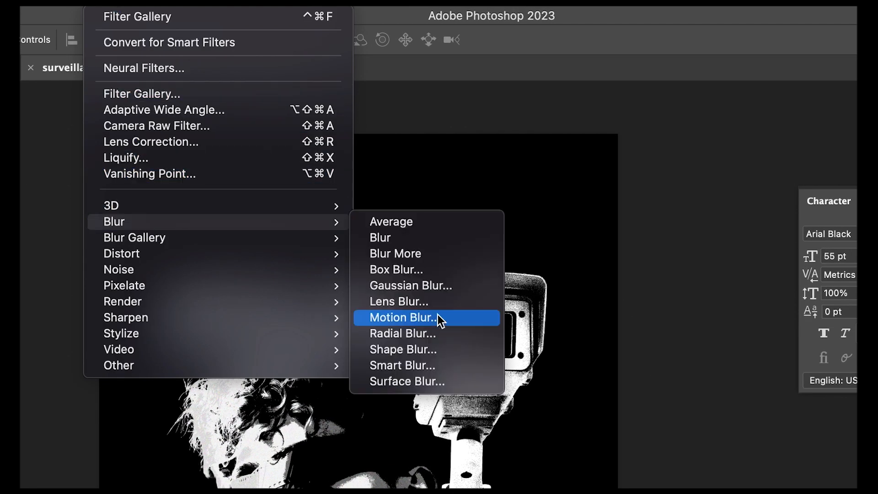
click(440, 286)
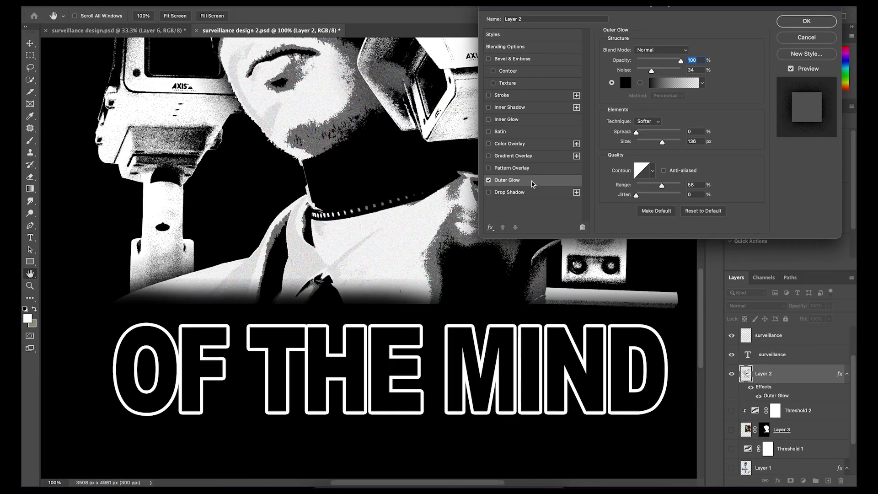
click(526, 107)
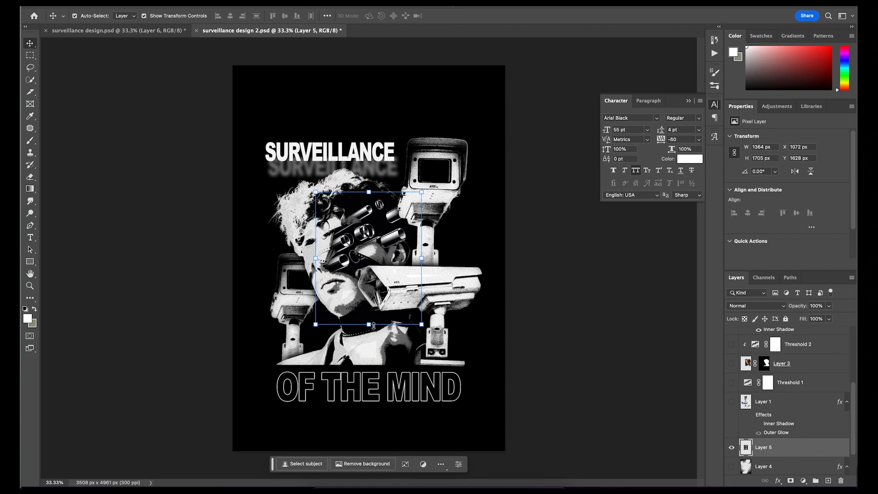
Place and scale the metallic tube elements behind the front camera's mount, erasing the parts that overlap the OF THE MIND text
drag(373, 326, 372, 354)
drag(365, 219, 455, 296)
drag(524, 429, 491, 417)
key(Return)
scroll(481, 402, up, 2)
click(29, 176)
drag(343, 238, 370, 272)
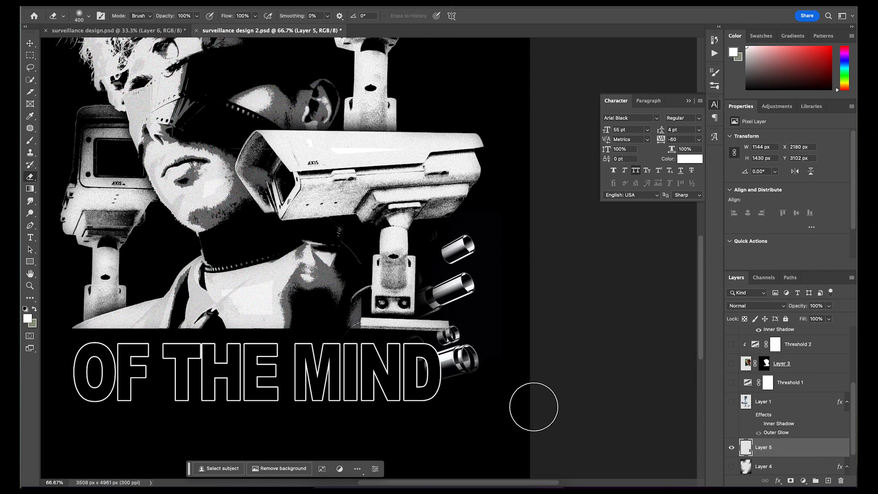
scroll(432, 364, down, 1)
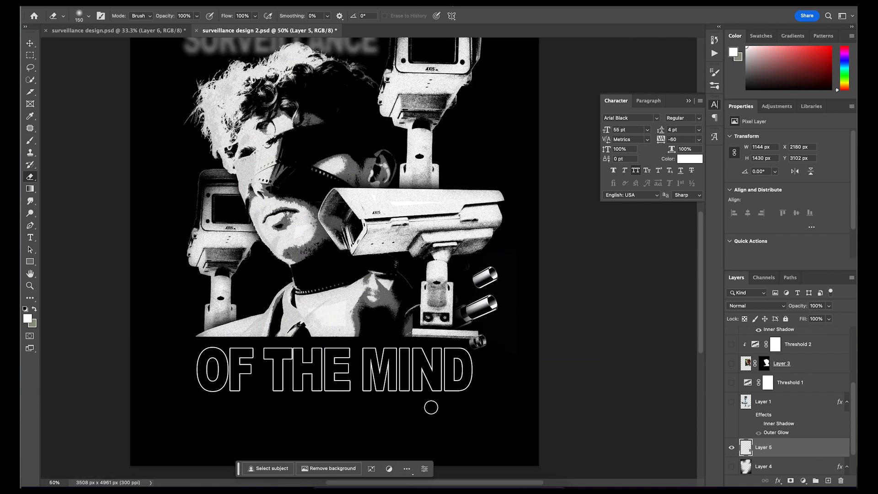
Place a copy of the metallic tubes beside the upper camera's post
key(v)
drag(352, 208, 457, 183)
click(573, 272)
key(ctrl+minus)
Turn off the OF THE MIND text's Stroke and set its Color Overlay to white (#ffffff)
click(439, 396)
double_click(816, 335)
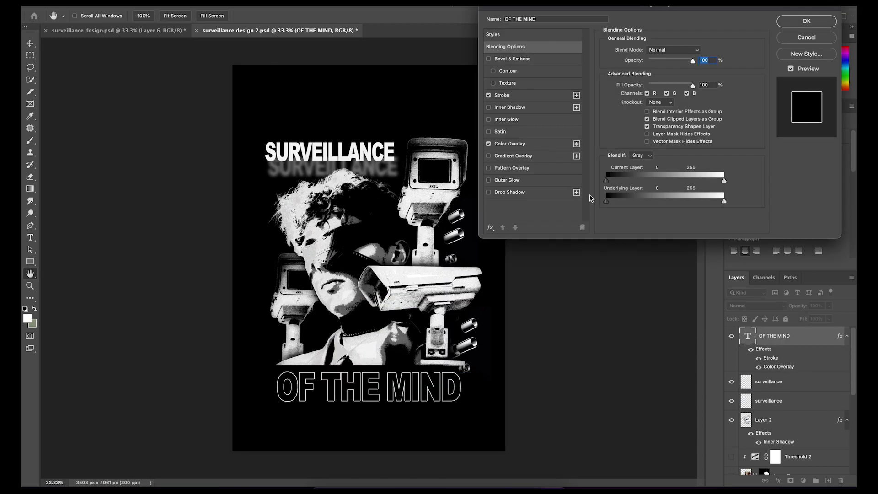
click(489, 95)
click(509, 143)
click(698, 51)
click(589, 185)
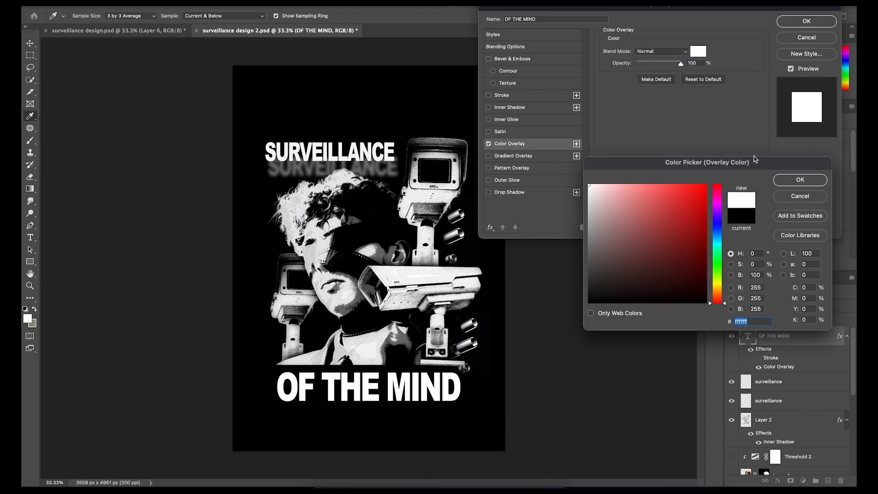
click(800, 180)
click(806, 21)
Paste the speckled texture over the poster's lower half, fit it around the artwork, and set its blend mode to Linear Burn
key(ctrl+v)
key(ctrl+t)
drag(369, 313, 369, 377)
drag(433, 323, 433, 347)
key(Return)
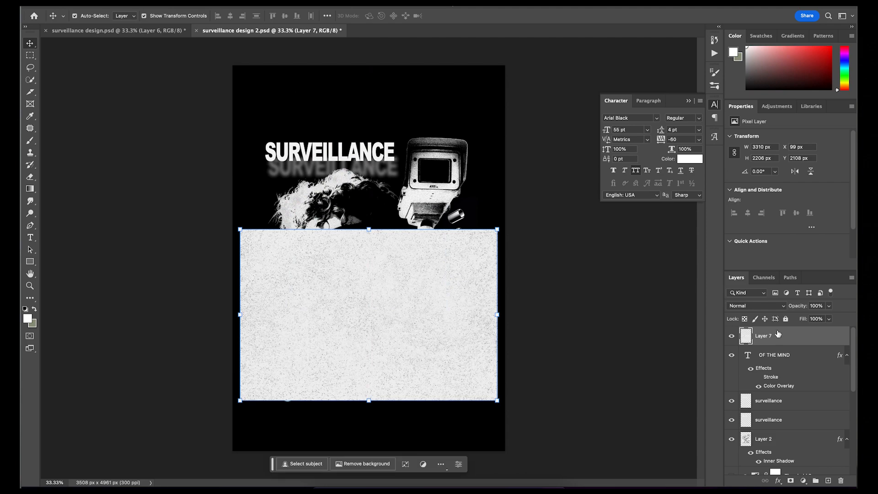
click(783, 307)
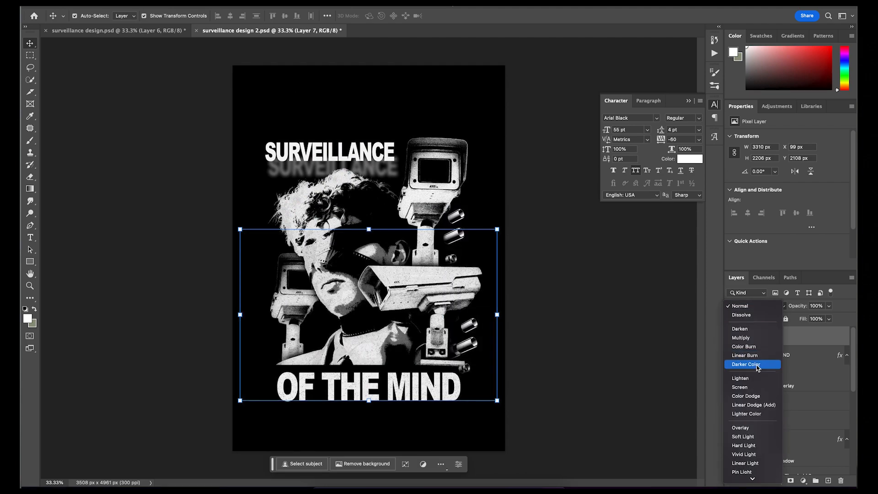
click(745, 356)
Duplicate the speckled texture layer and move the copy up over the poster's upper half
key(ctrl+j)
drag(619, 400, 619, 230)
key(ctrl+plus)
key(ctrl+plus)
key(ctrl+plus)
click(591, 280)
key(ctrl+minus)
key(ctrl+minus)
key(ctrl+minus)
key(ctrl+z)
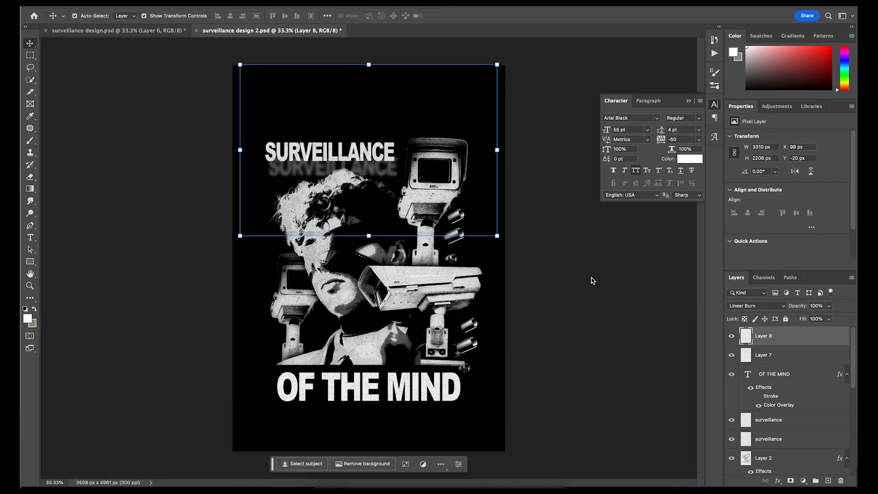
Add small 24:7 and CCTV captions in a bold sans-serif font beneath the two ends of OF THE MIND
key(ctrl+plus)
key(ctrl+plus)
key(ctrl+minus)
key(ctrl+minus)
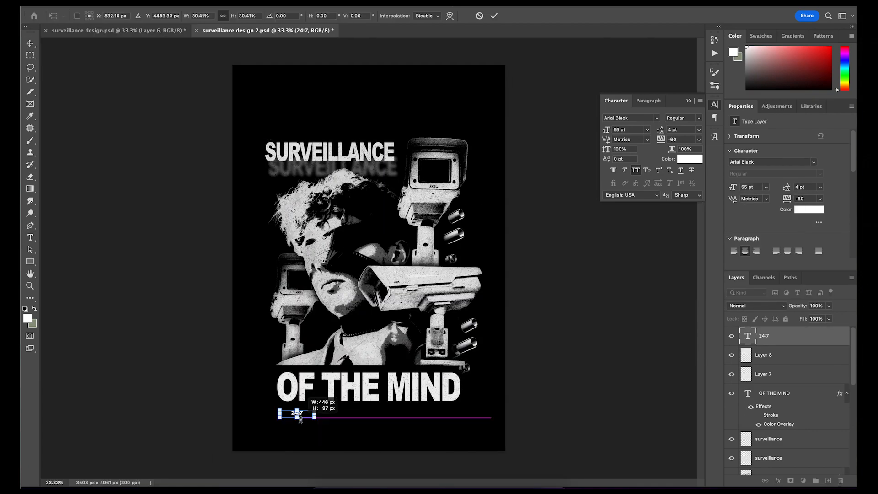
key(ctrl+plus)
key(ctrl+plus)
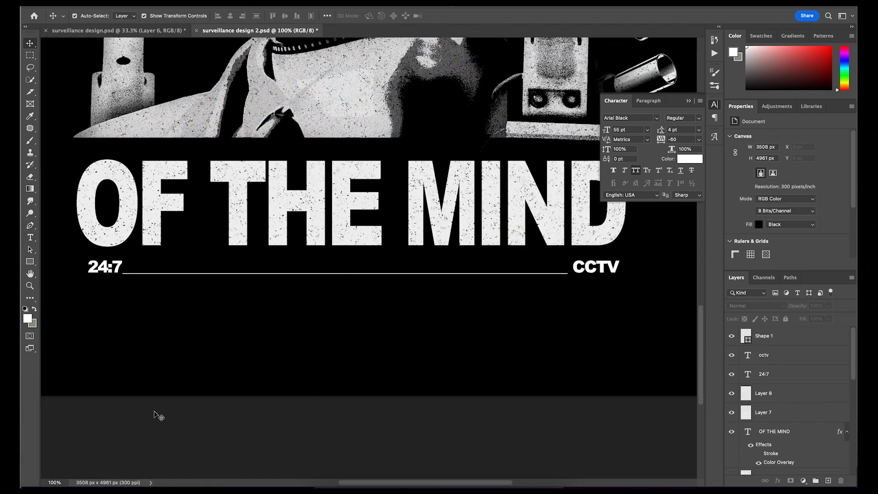
Draw a thin white line with faded ends through the 24:7 and CCTV captions, and add WORLDWIDE beside 24:7
key(ctrl+plus)
key(ctrl+minus)
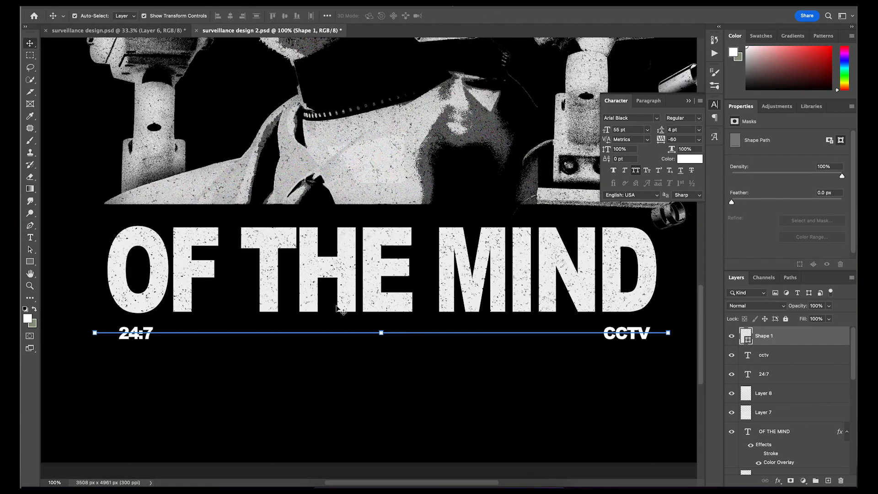
key(e)
key(ctrl+0)
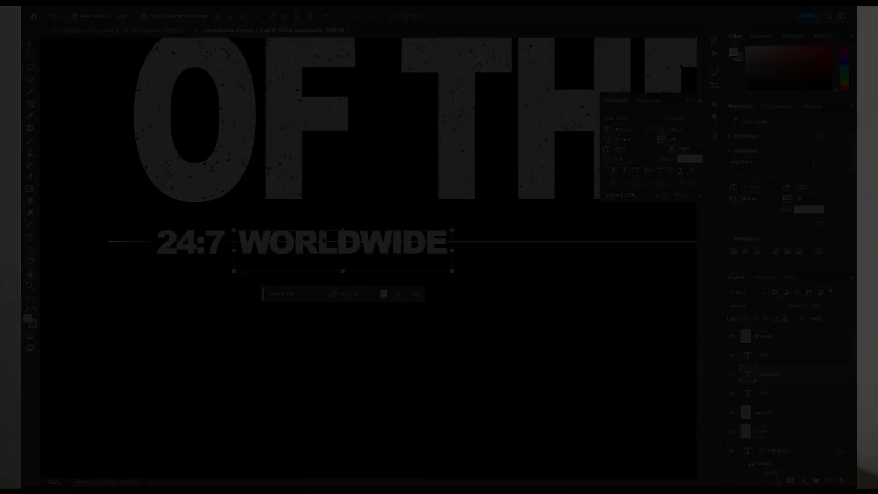